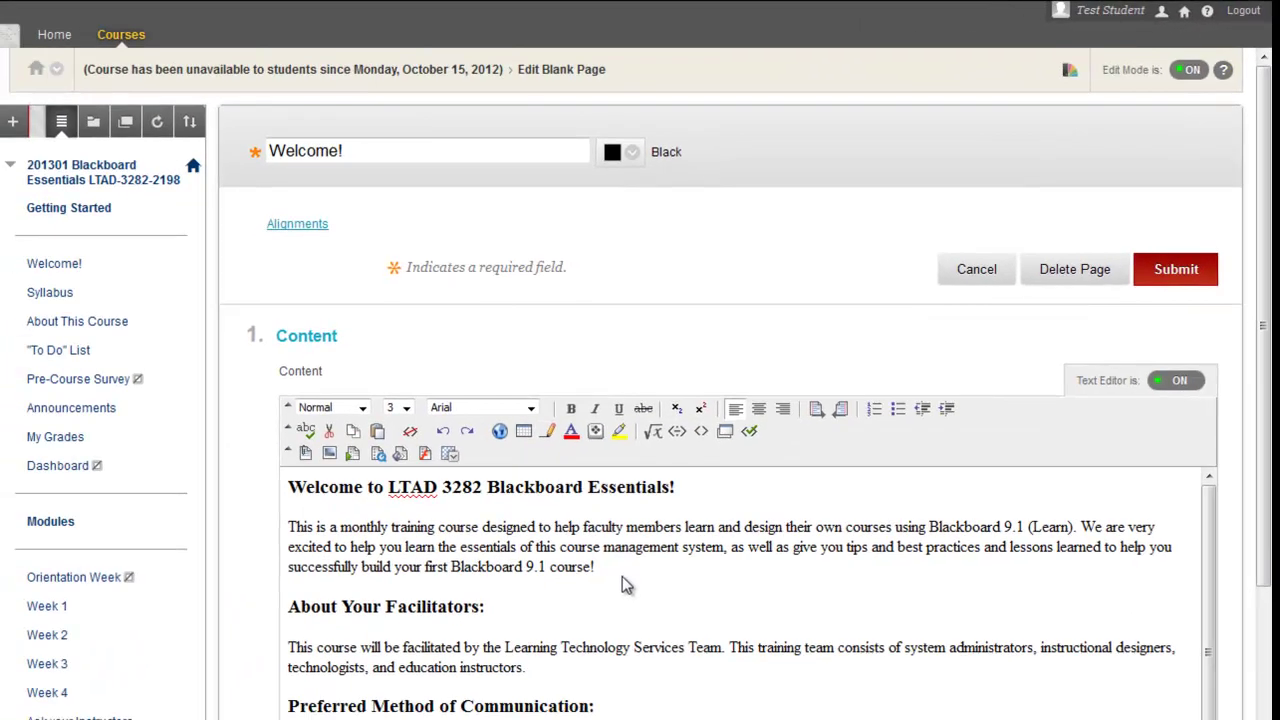
Expand Packages and Utilities in the Control Panel and open the Course Copy form.
scroll(622, 583, "down", 5)
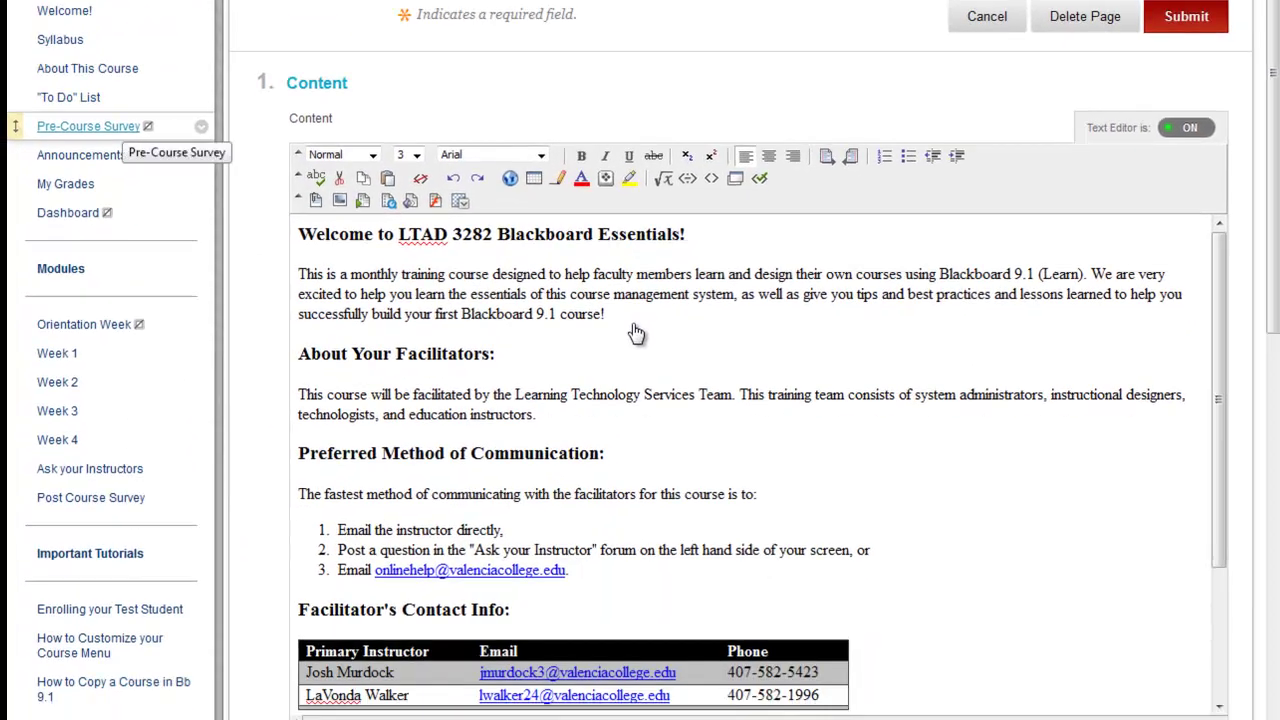
scroll(637, 290, "down", 5)
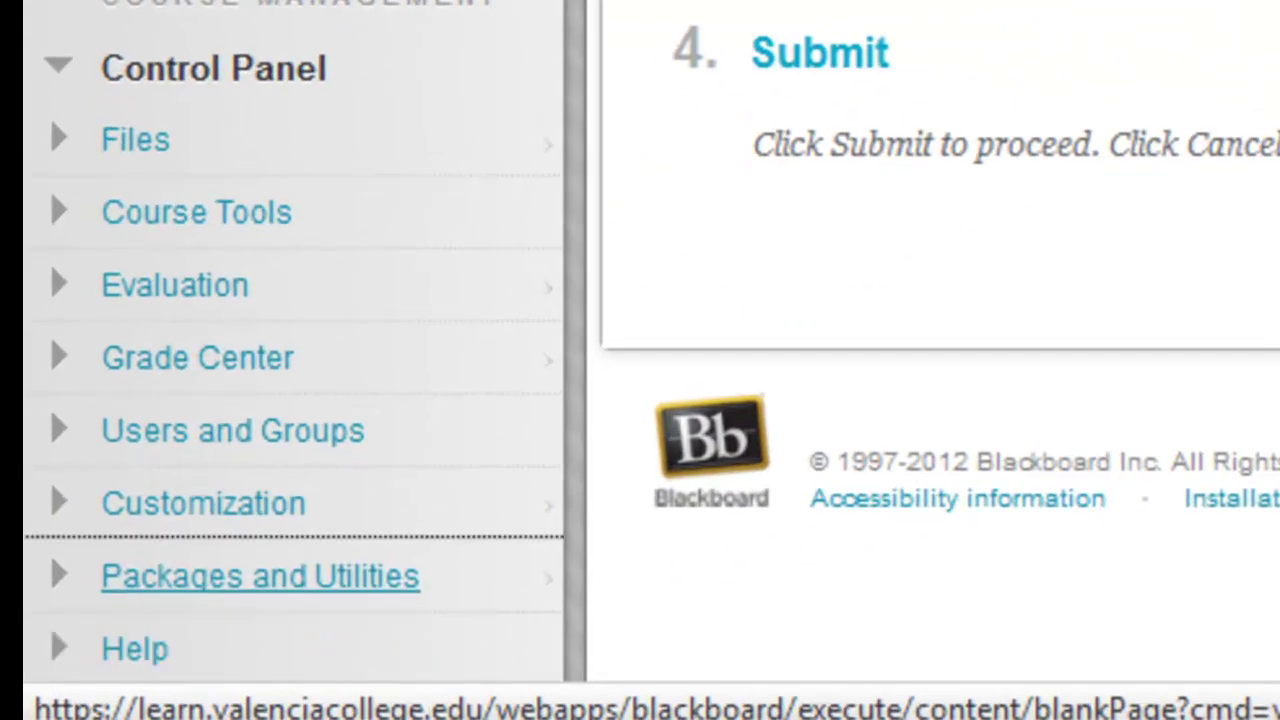
left_click(22, 664)
scroll(280, 400, "down", 3)
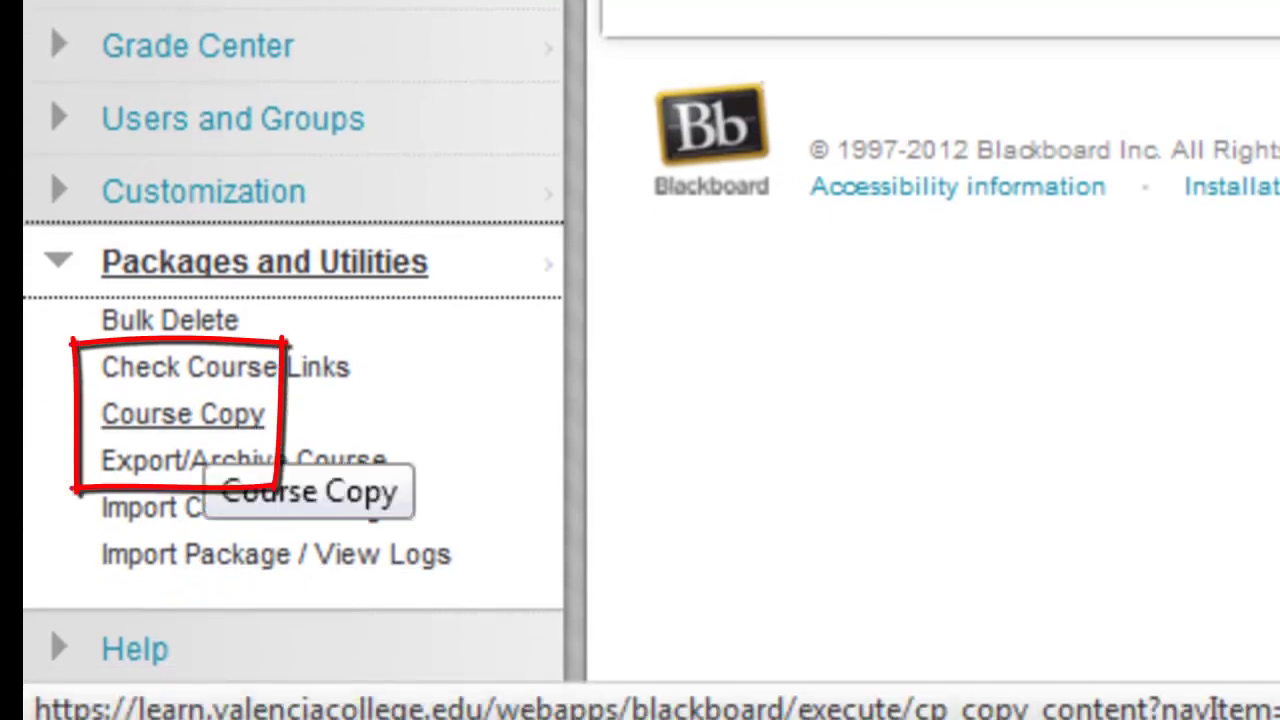
left_click(190, 414)
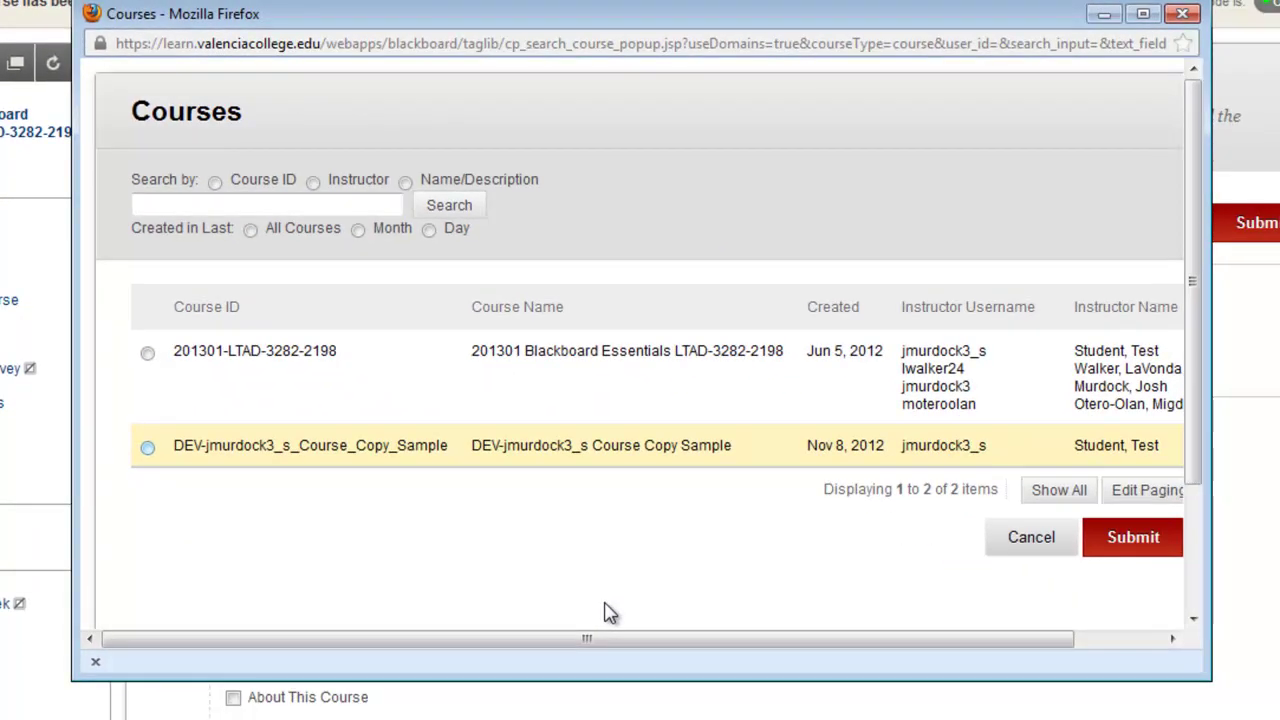
Pick the DEV Course Copy Sample as the Destination Course ID and confirm it.
key("space")
key("Return")
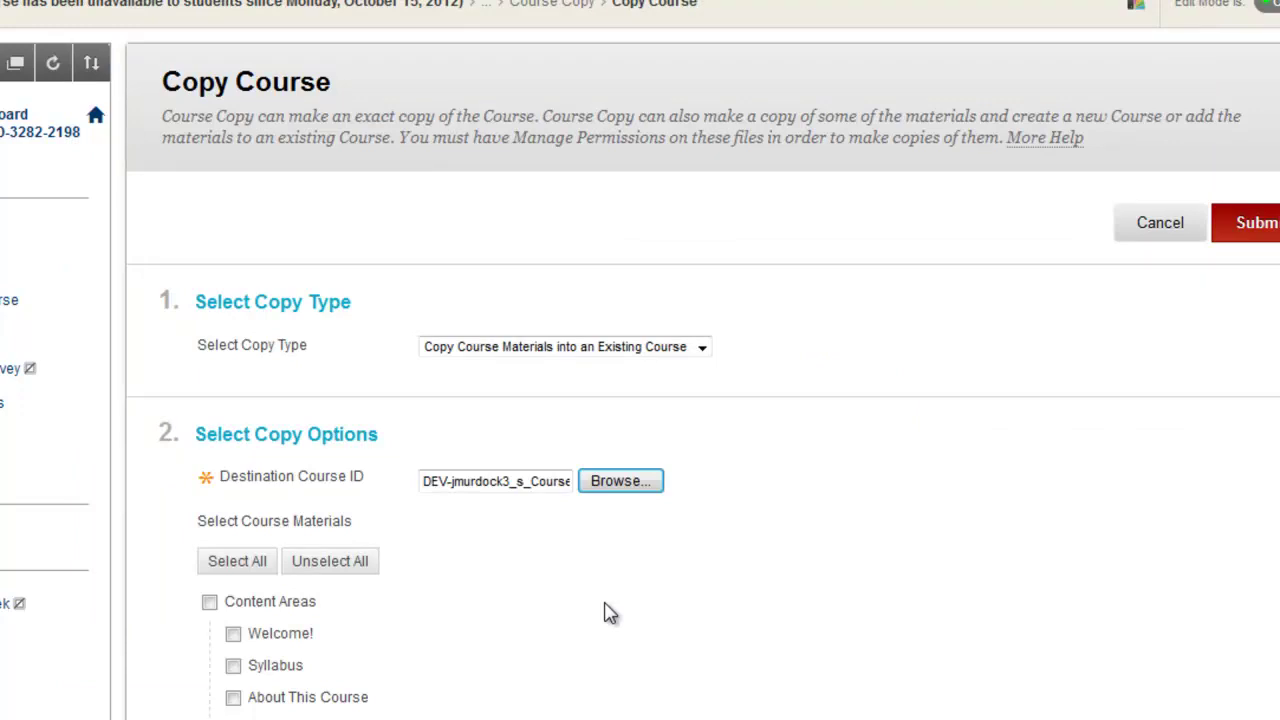
Select All course materials and scroll through to verify every item is checked.
scroll(610, 613, "down", 3)
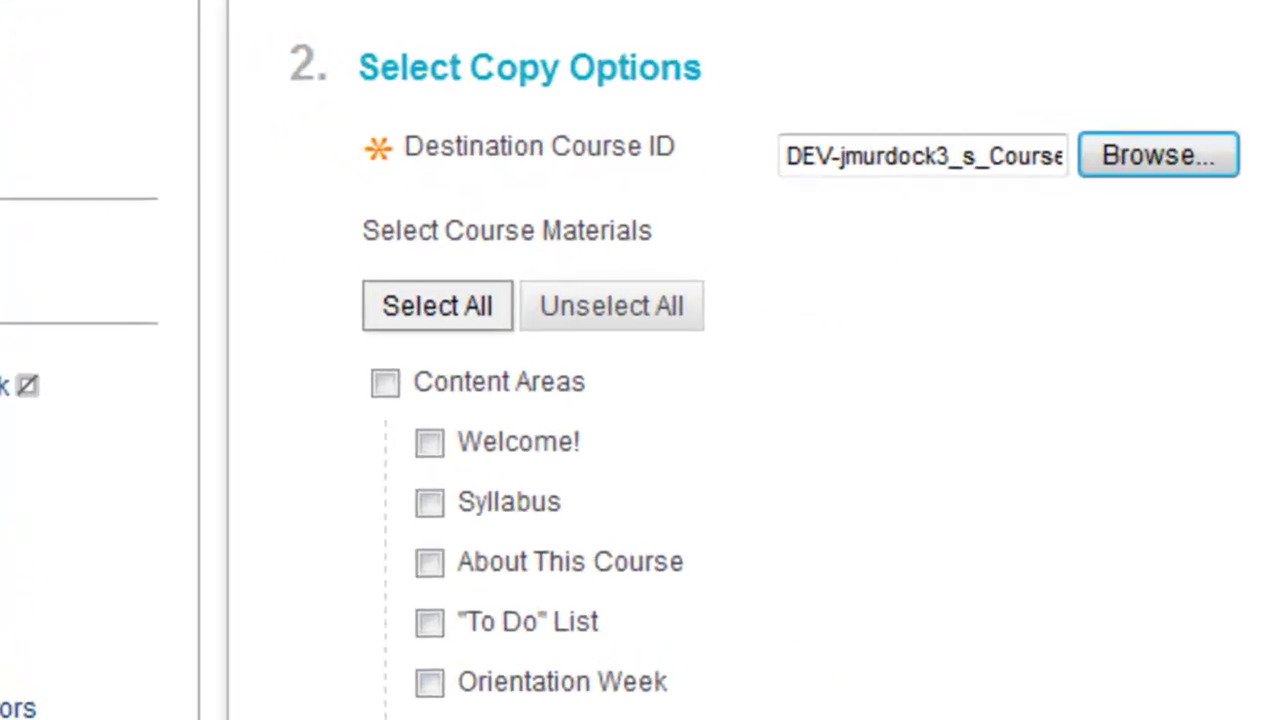
left_click(437, 306)
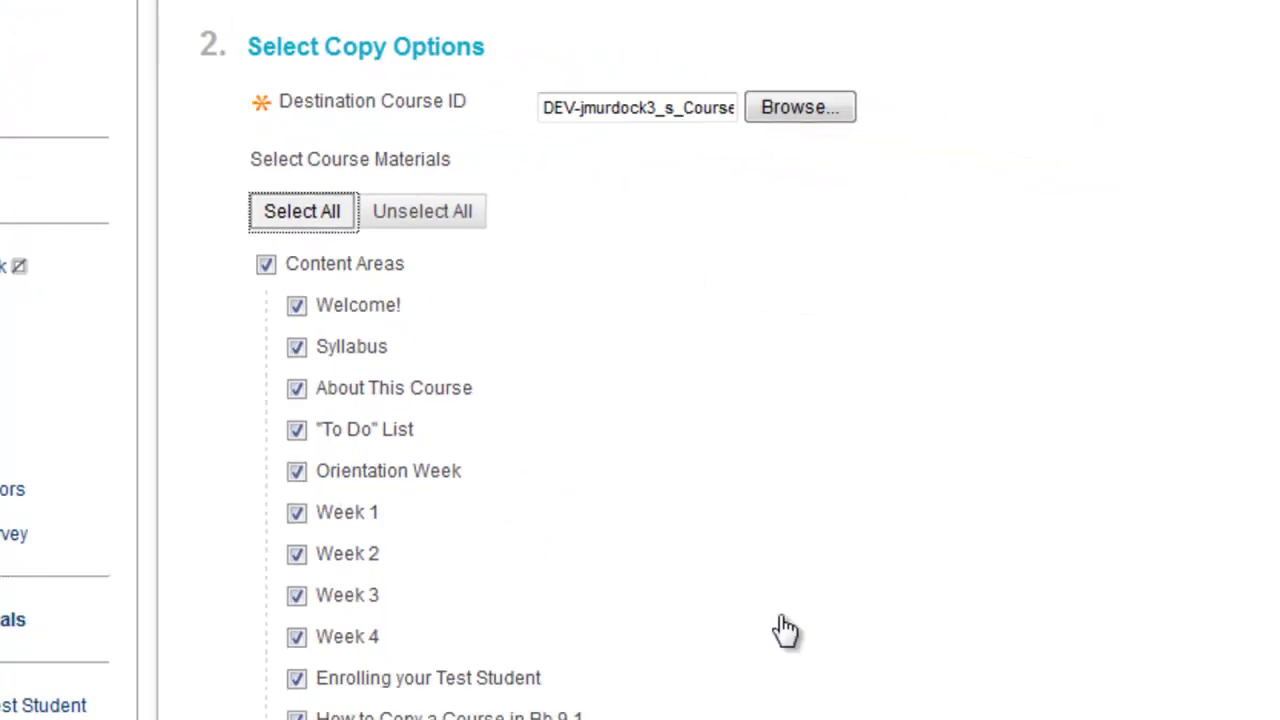
scroll(569, 449, "down", 7)
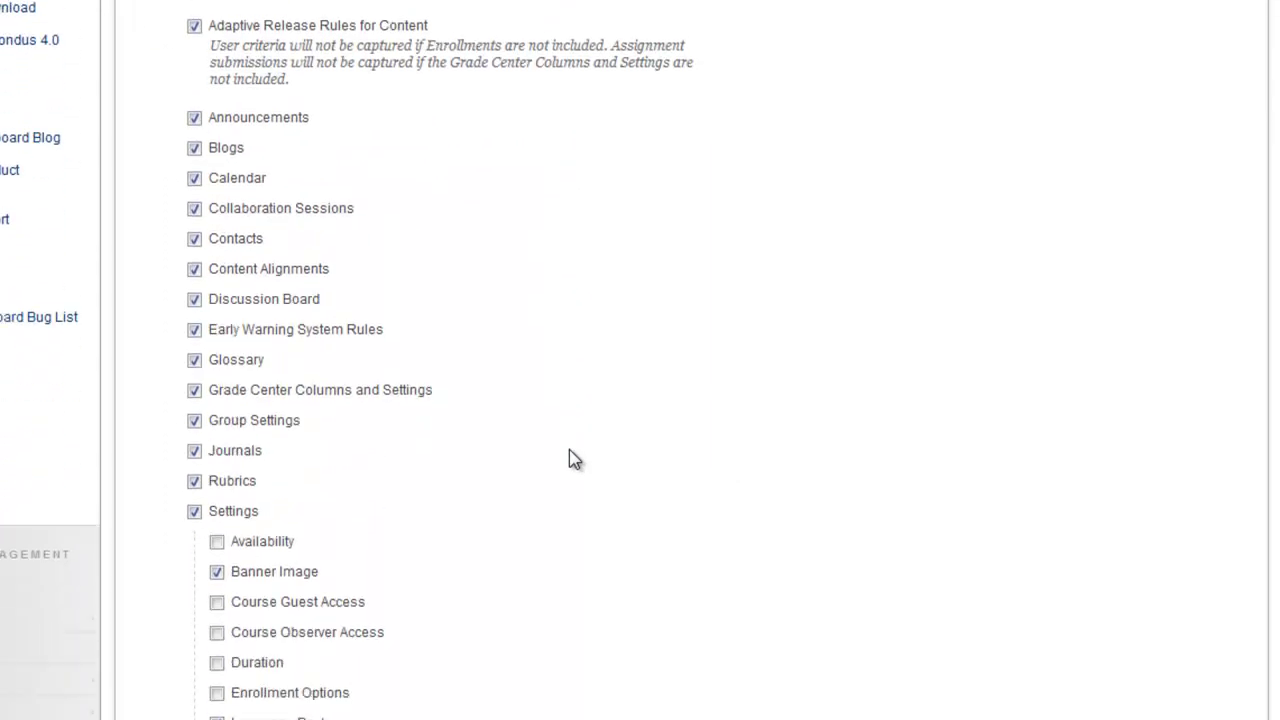
scroll(569, 449, "down", 3)
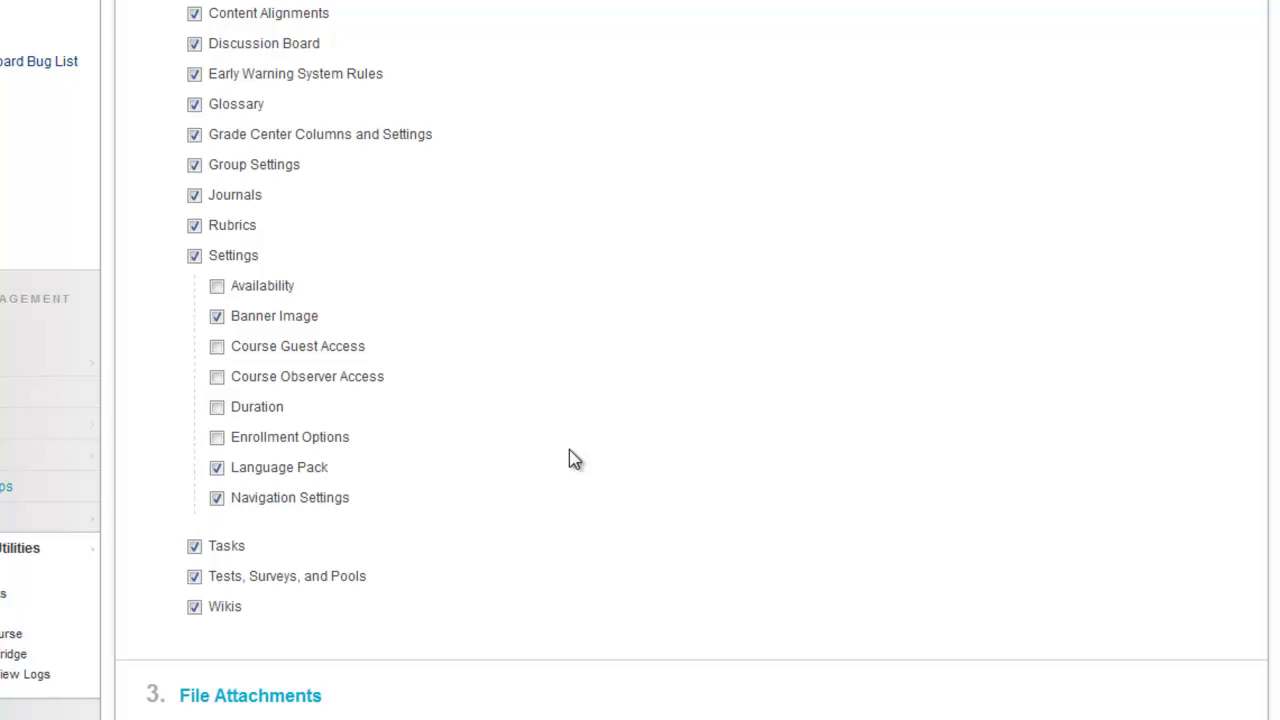
scroll(569, 450, "up", 8)
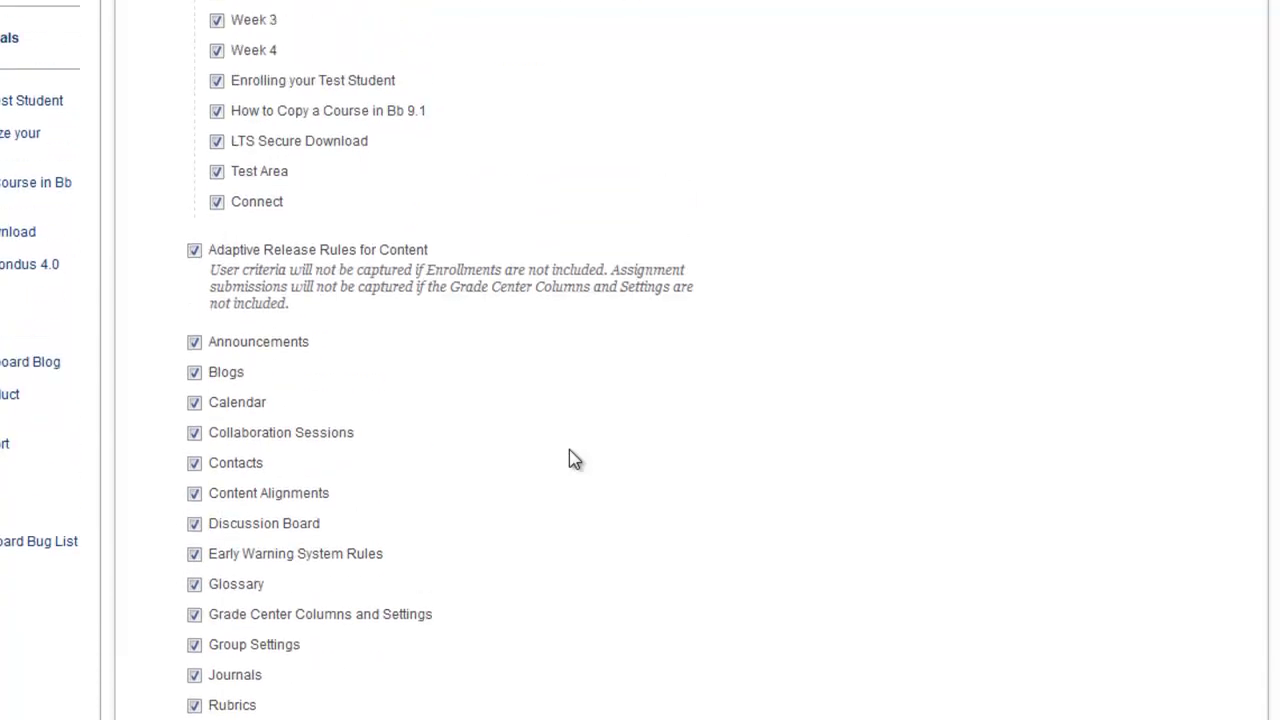
scroll(574, 459, "up", 1)
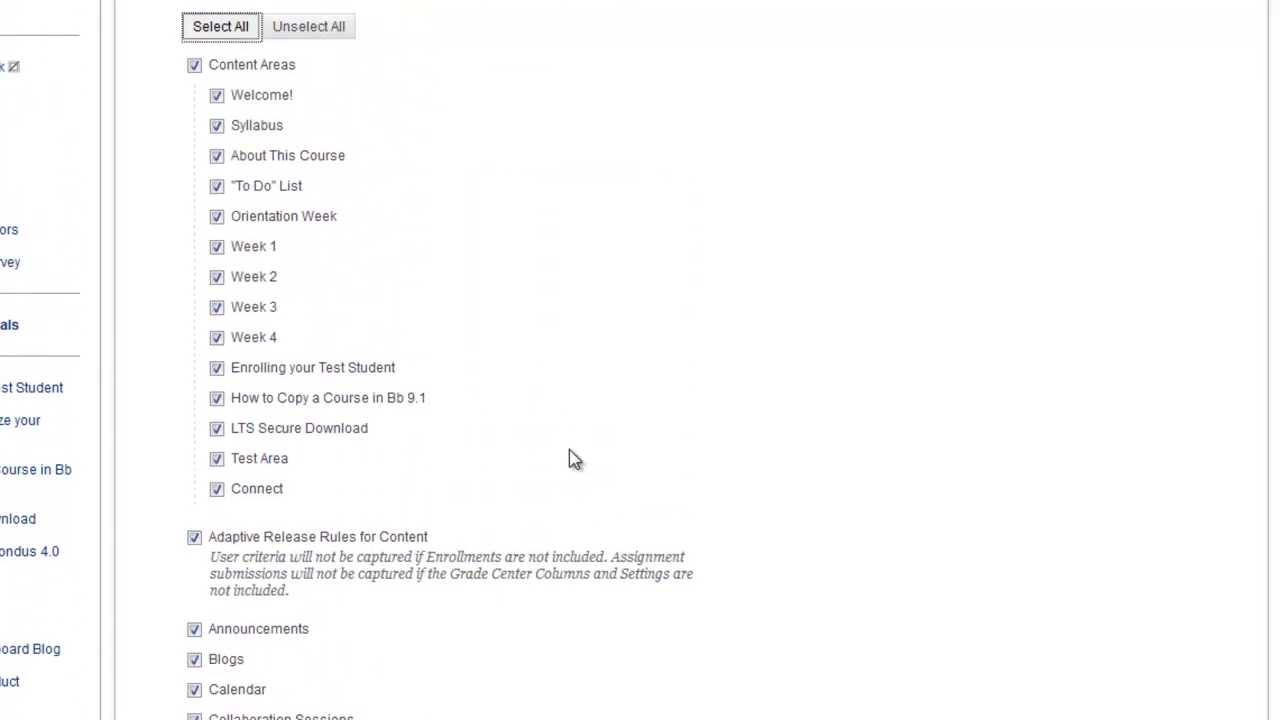
scroll(574, 459, "down", 8)
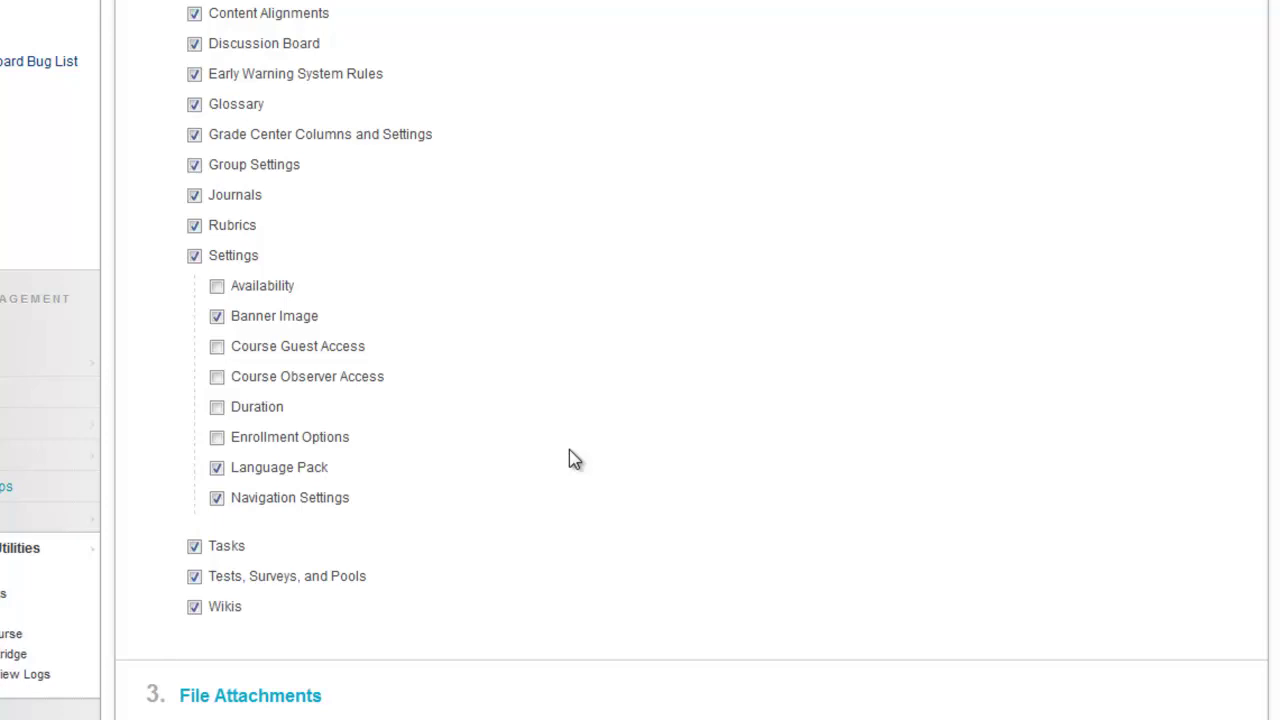
scroll(569, 459, "up", 8)
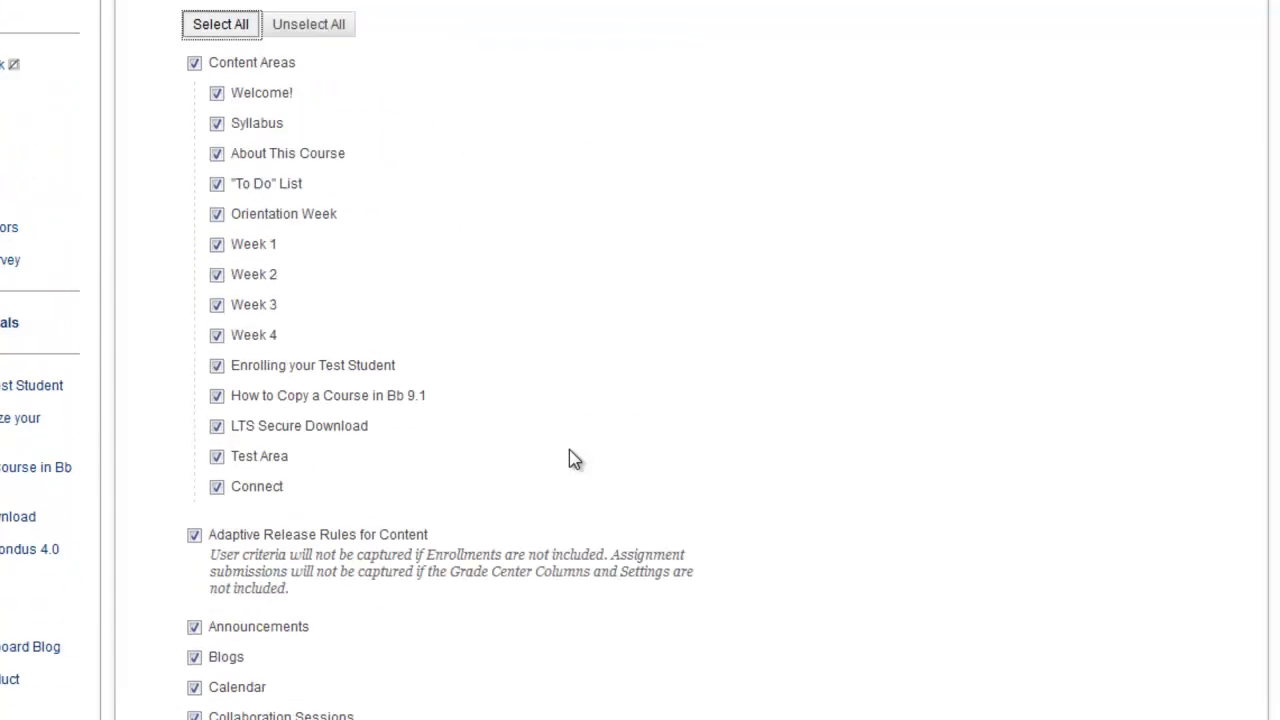
scroll(569, 450, "up", 1)
scroll(569, 450, "down", 1)
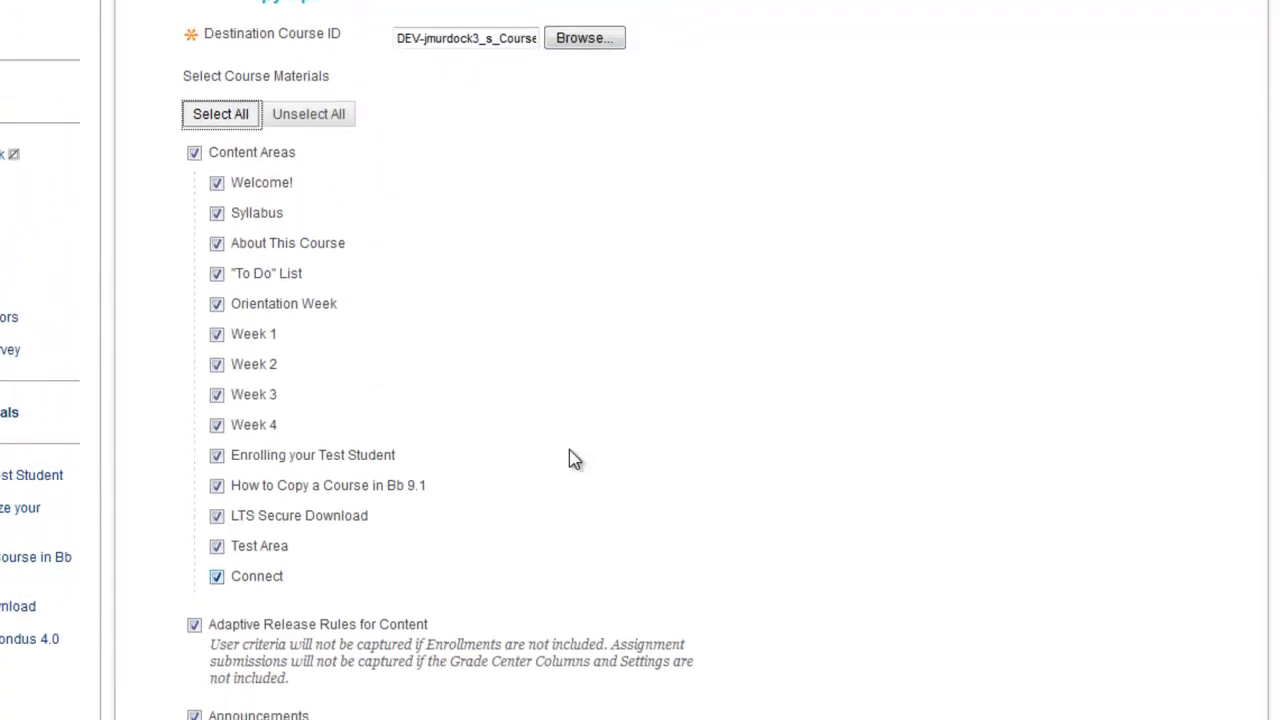
scroll(569, 450, "down", 2)
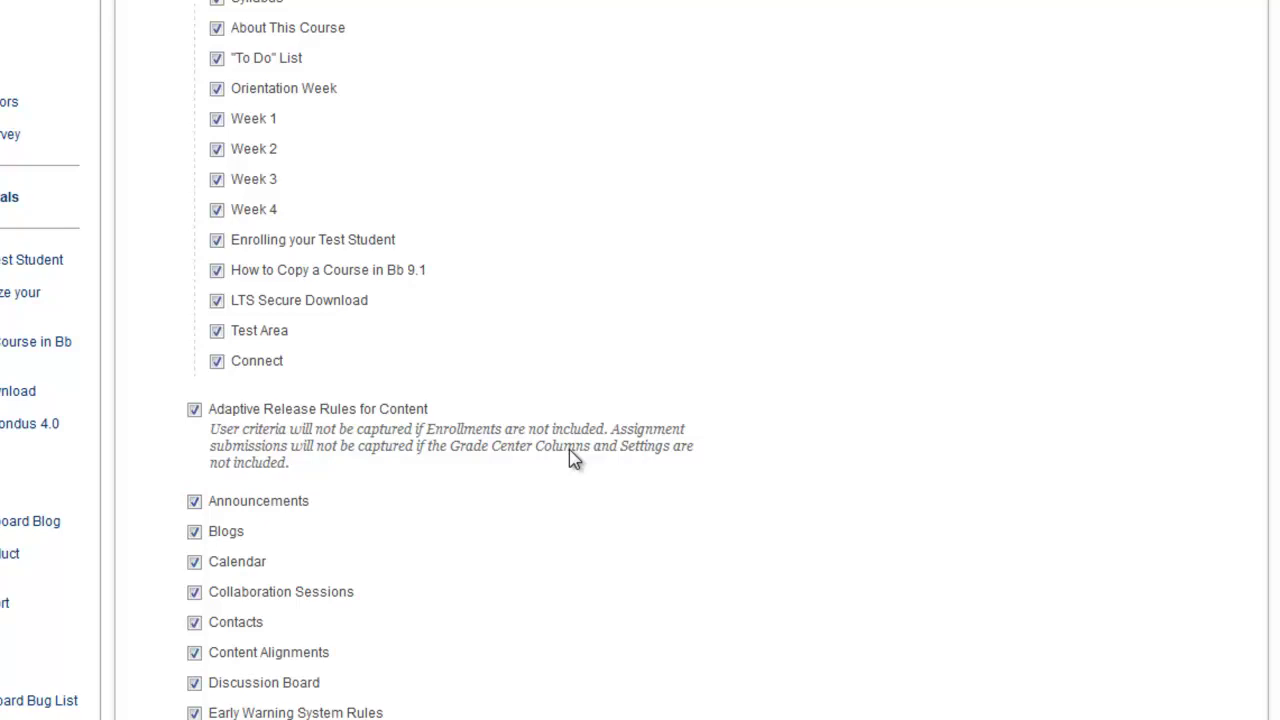
scroll(569, 450, "up", 2)
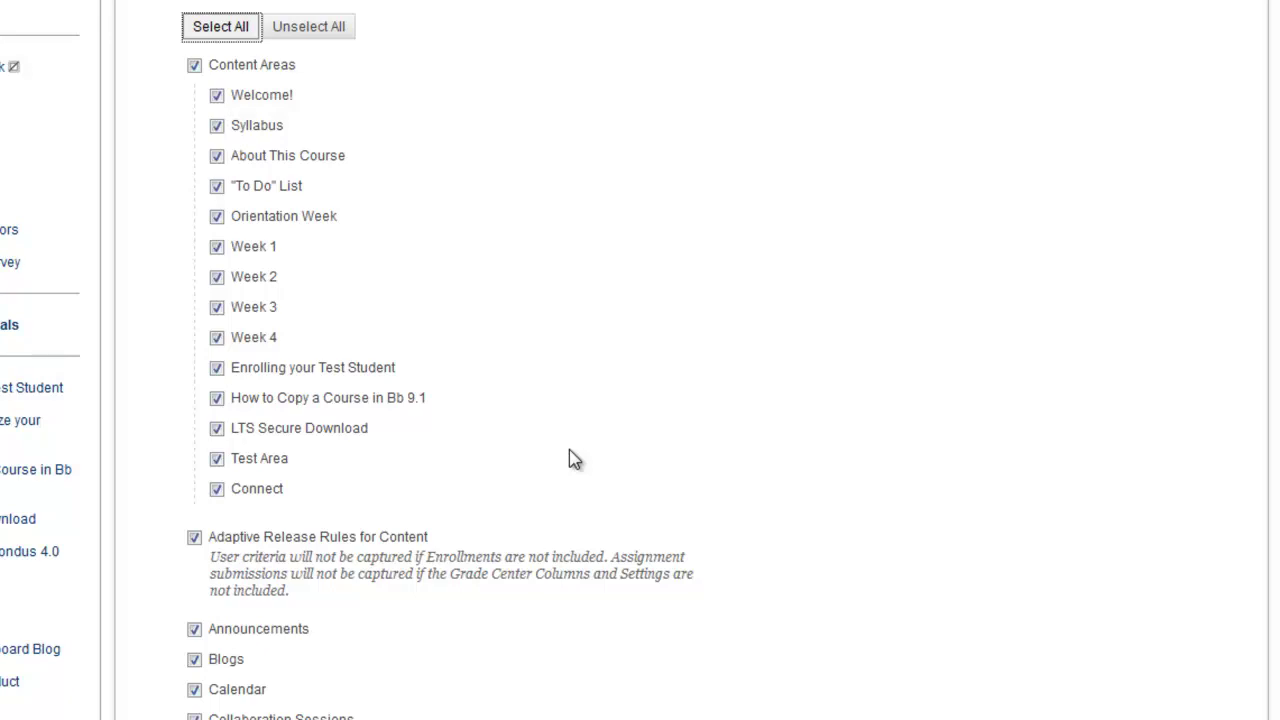
Scroll to File Attachments and confirm the 100.9 MB package size within 1 GB.
scroll(569, 450, "down", 15)
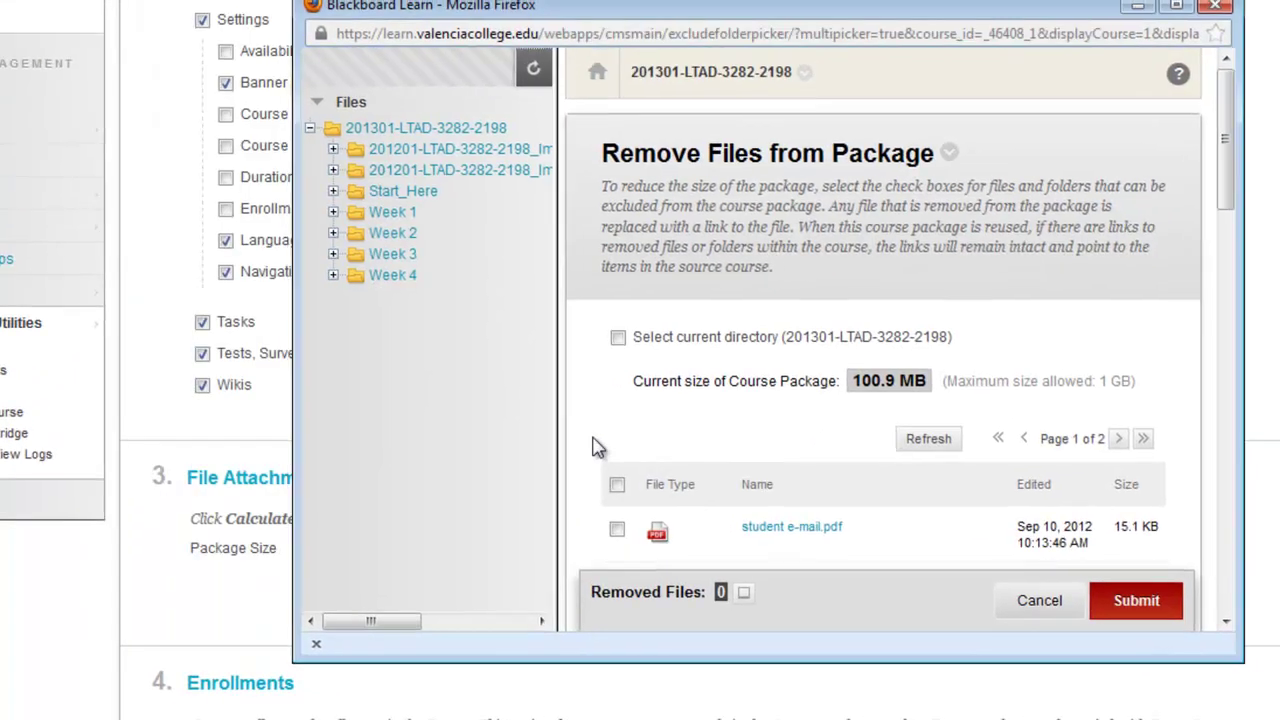
Mark the two empty ImportedContent folders for removal from the copy package.
scroll(596, 447, "down", 15)
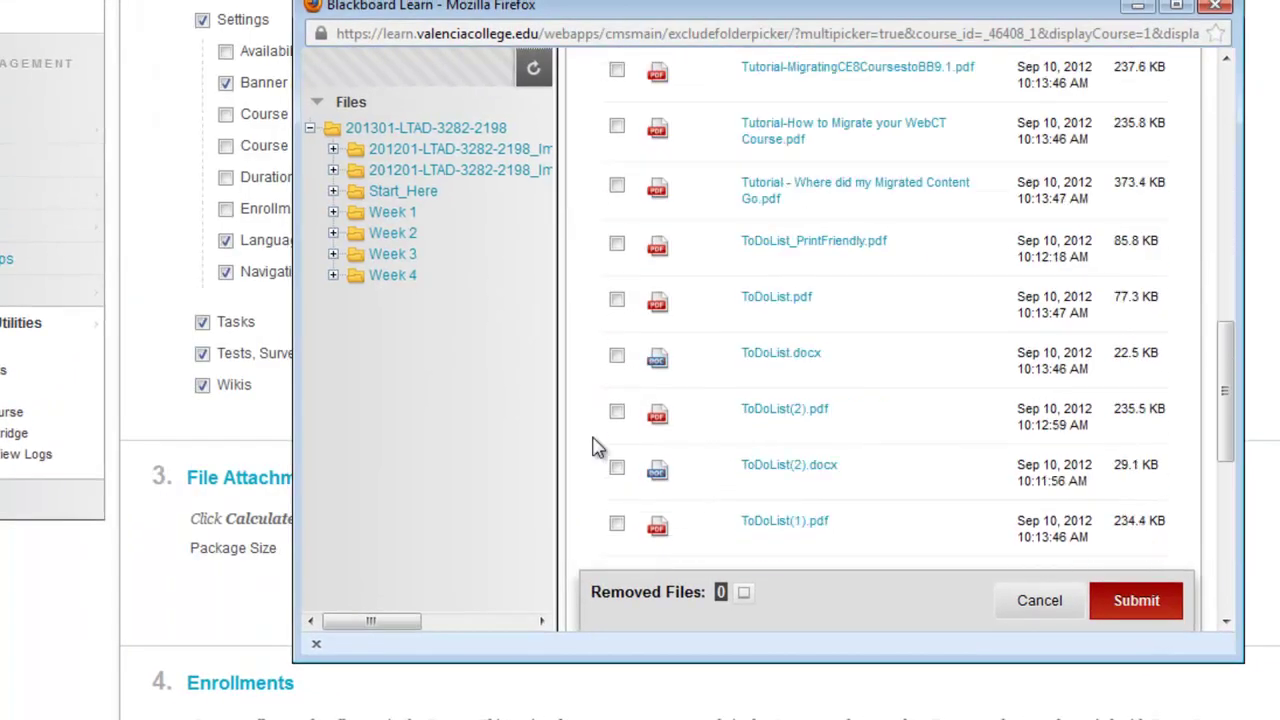
scroll(596, 447, "down", 3)
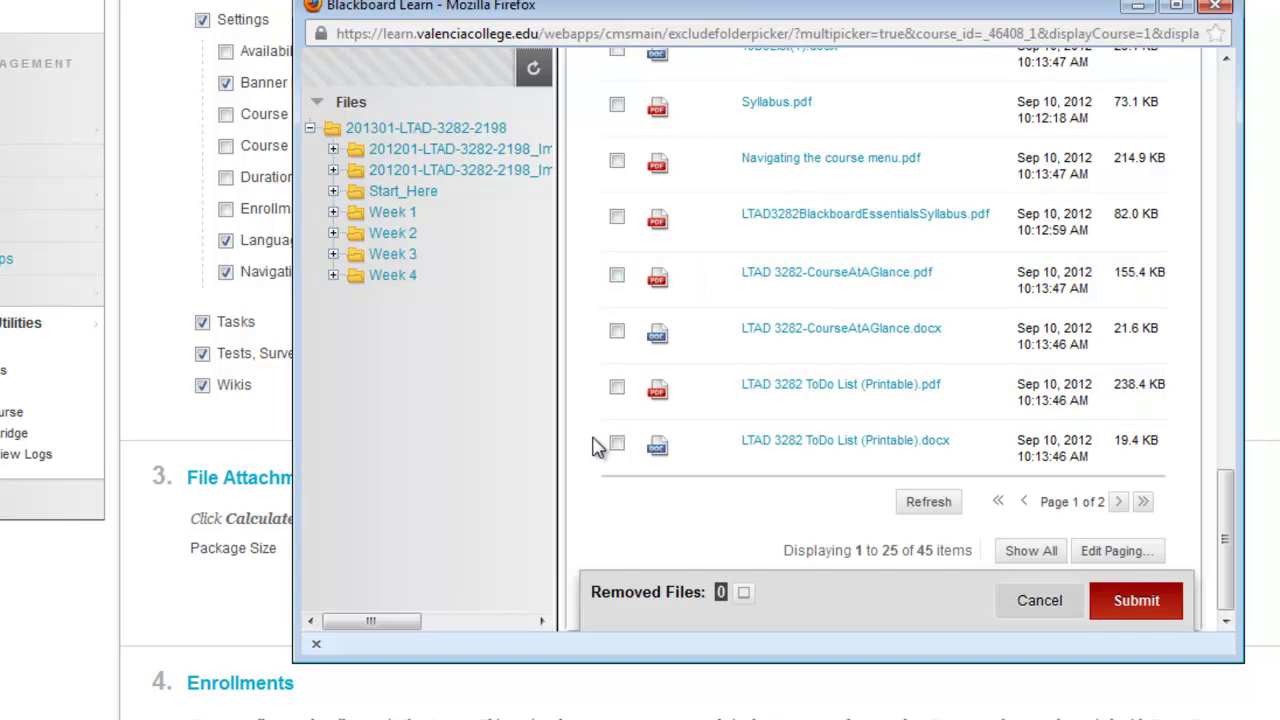
scroll(596, 447, "up", 20)
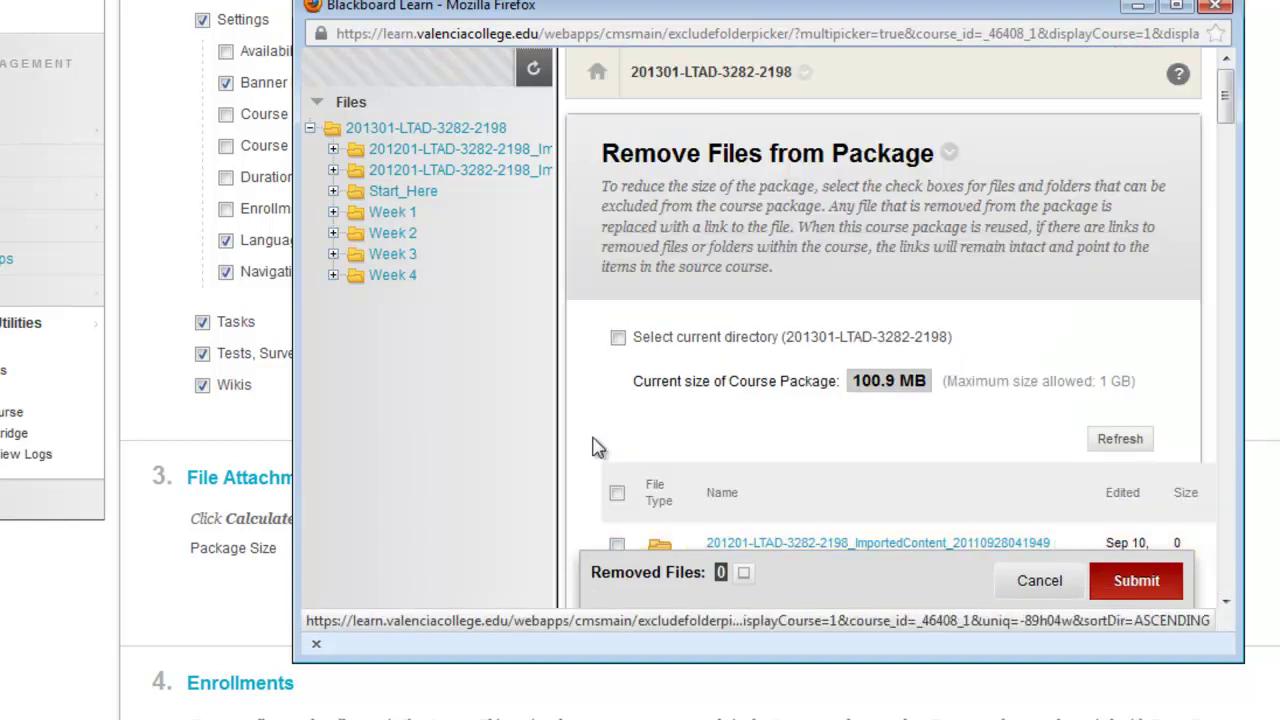
scroll(596, 447, "down", 4)
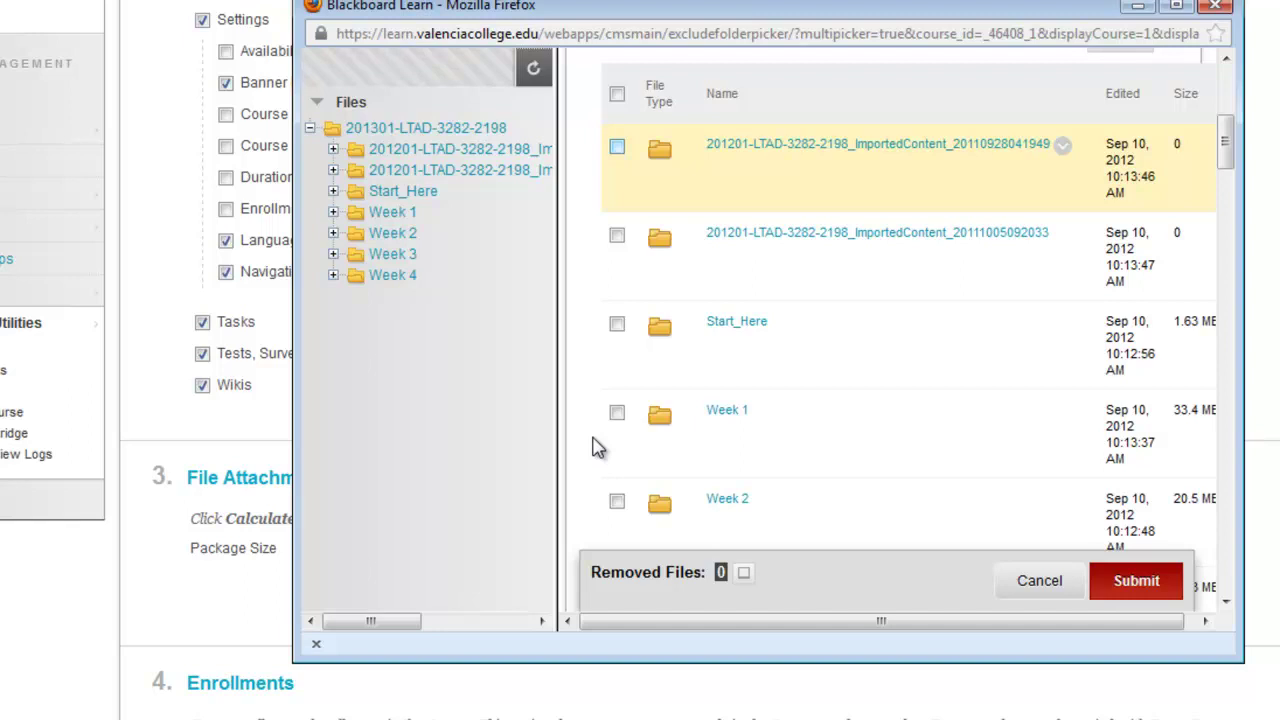
key("space")
key("Tab")
key("space")
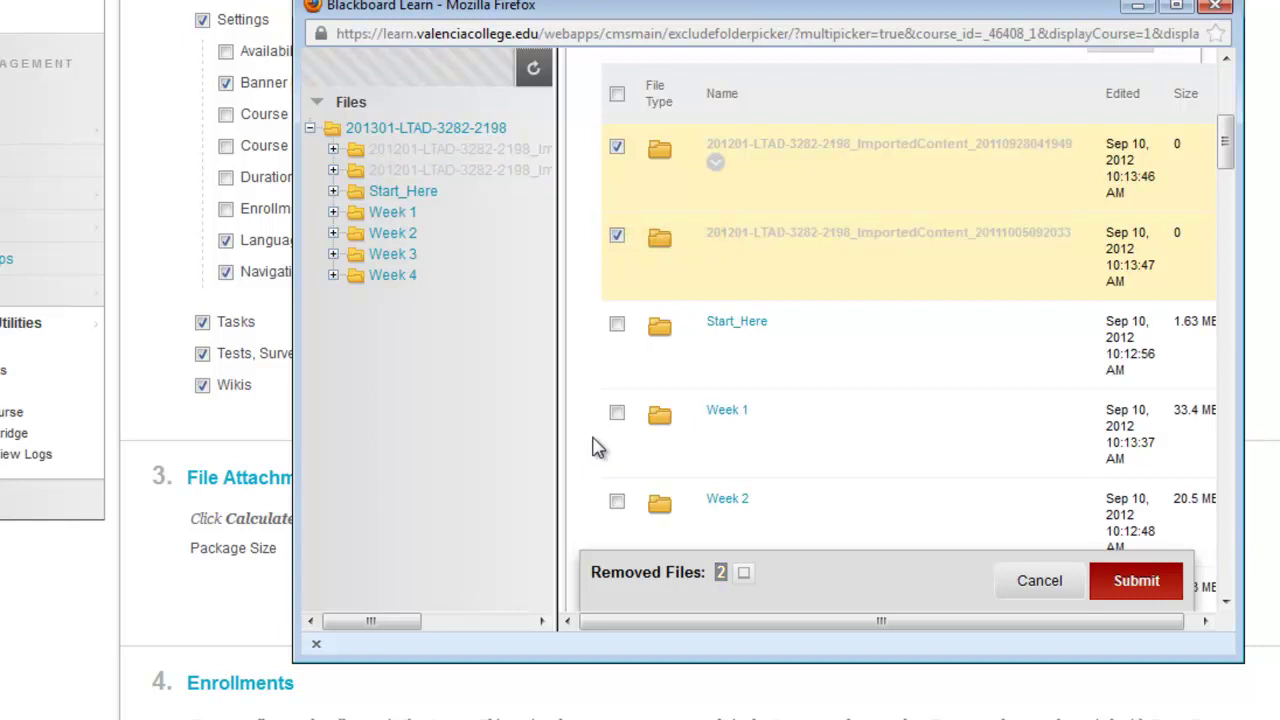
Recheck the removed folder rows and submit to close the package-contents window.
key("Tab")
key("Tab")
key("Tab")
key("Tab")
key("Tab")
key("Tab")
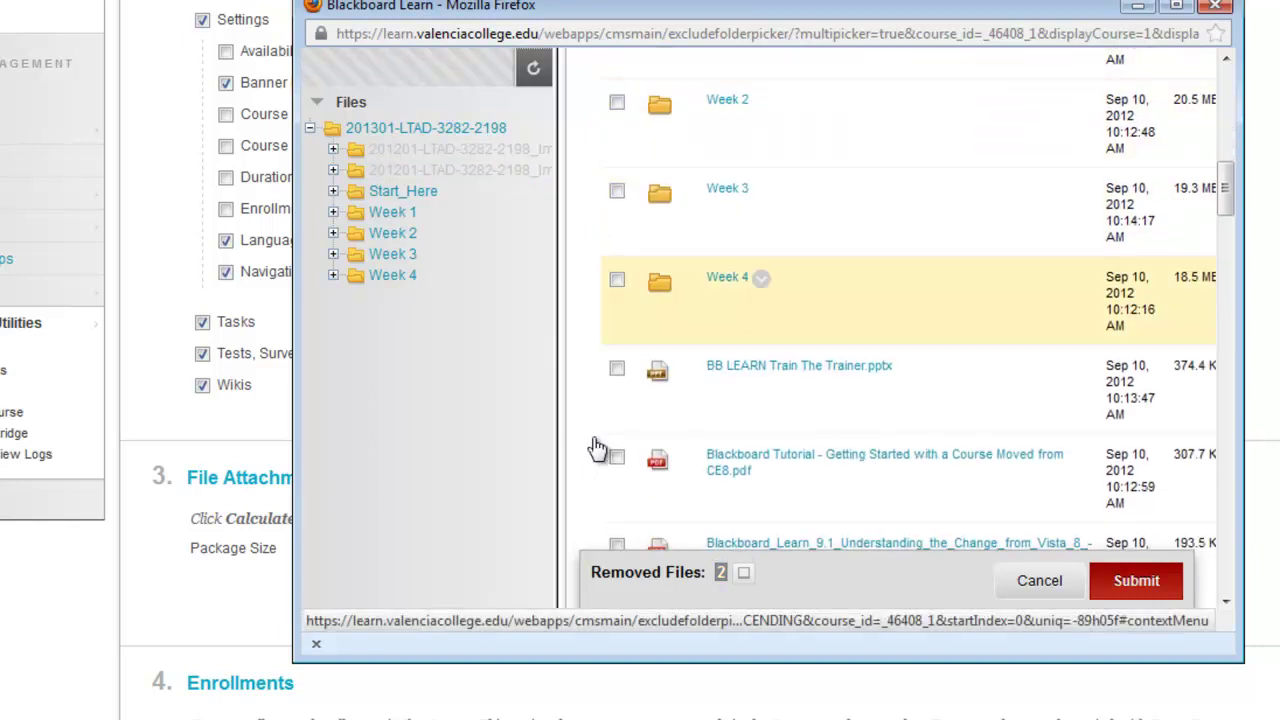
key("shift+Tab")
key("shift+Tab")
key("shift+Tab")
key("shift+Tab")
key("shift+Tab")
key("shift+Tab")
key("shift+Tab")
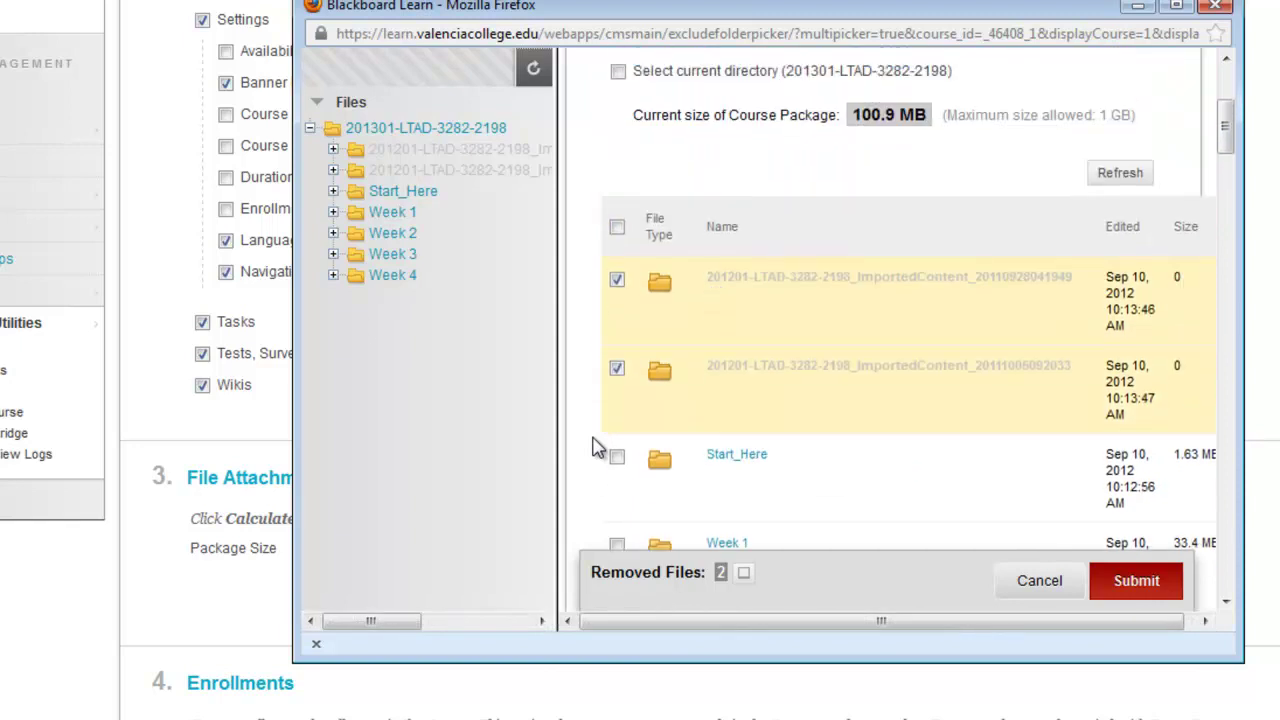
key("Tab")
key("Tab")
key("Tab")
key("shift+Tab")
key("shift+Tab")
key("Tab")
key("shift+Tab")
key("Tab")
key("shift+Tab")
key("shift+Tab")
key("alt+F4")
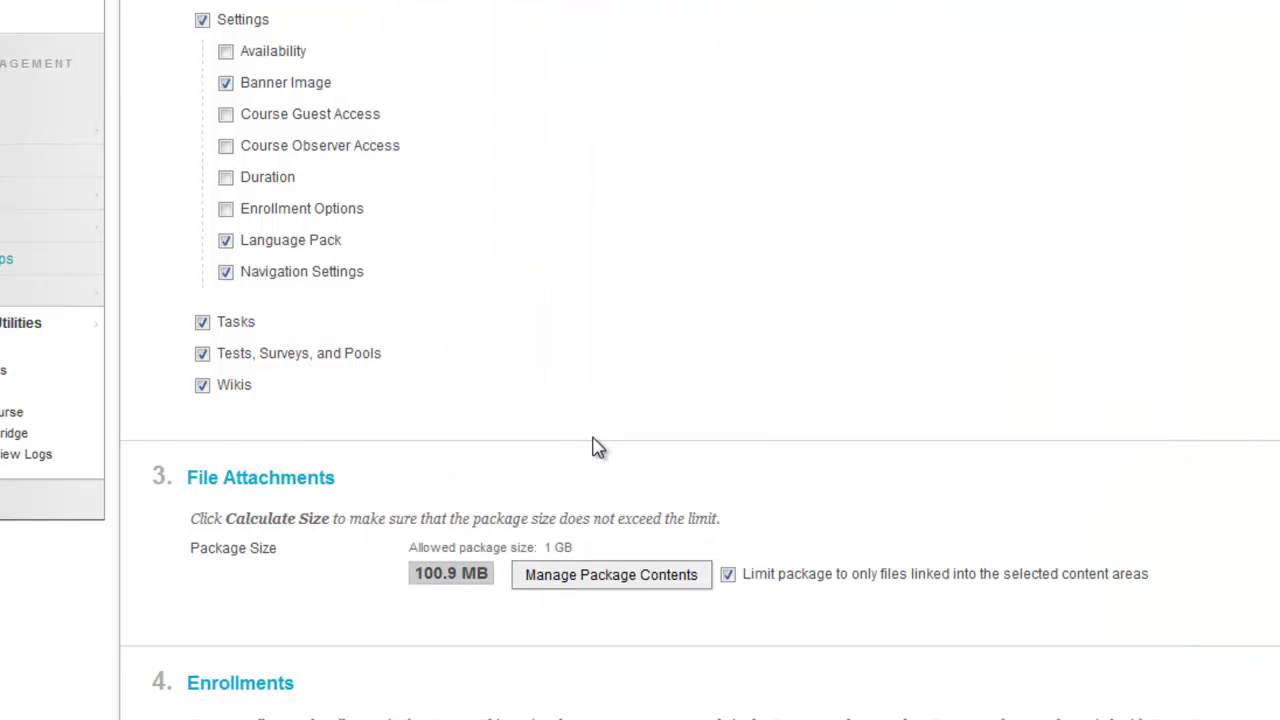
Scroll down the Course Copy page and submit the copy to queue it.
scroll(597, 447, "down", 1)
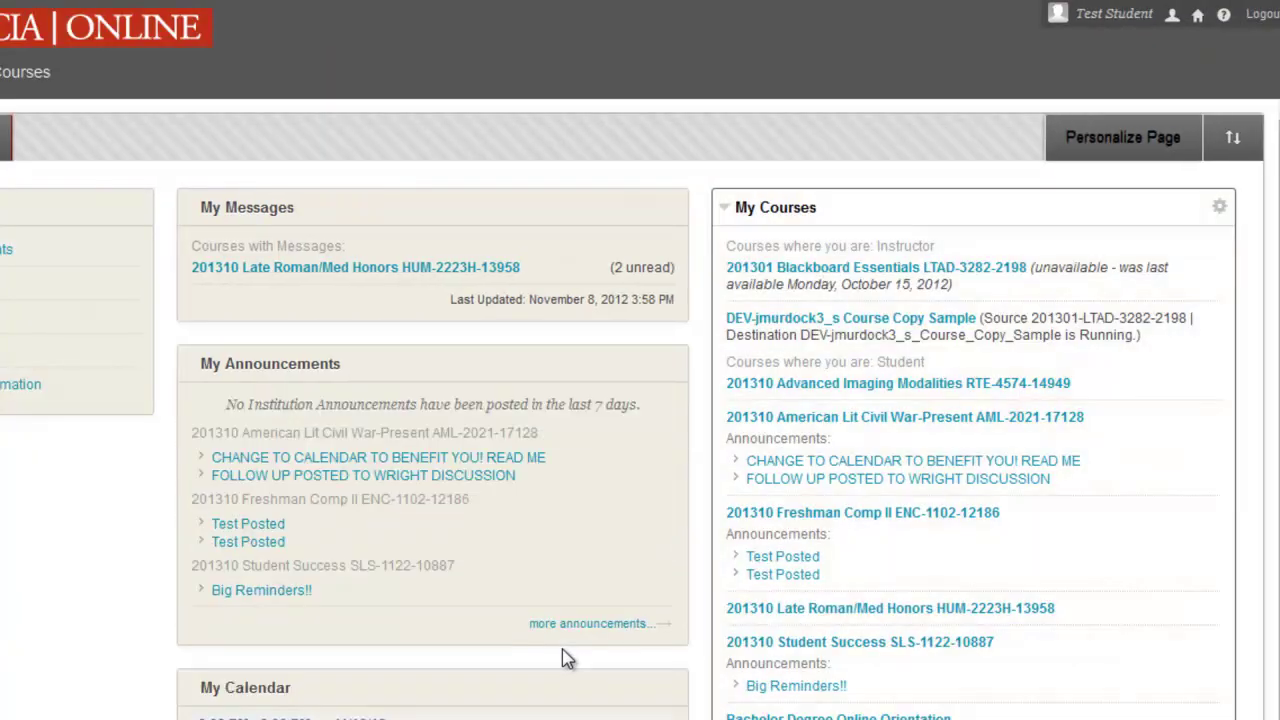
Highlight the DEV course copy sample's running status in the My Courses module.
left_click_drag(1141, 335, 726, 318)
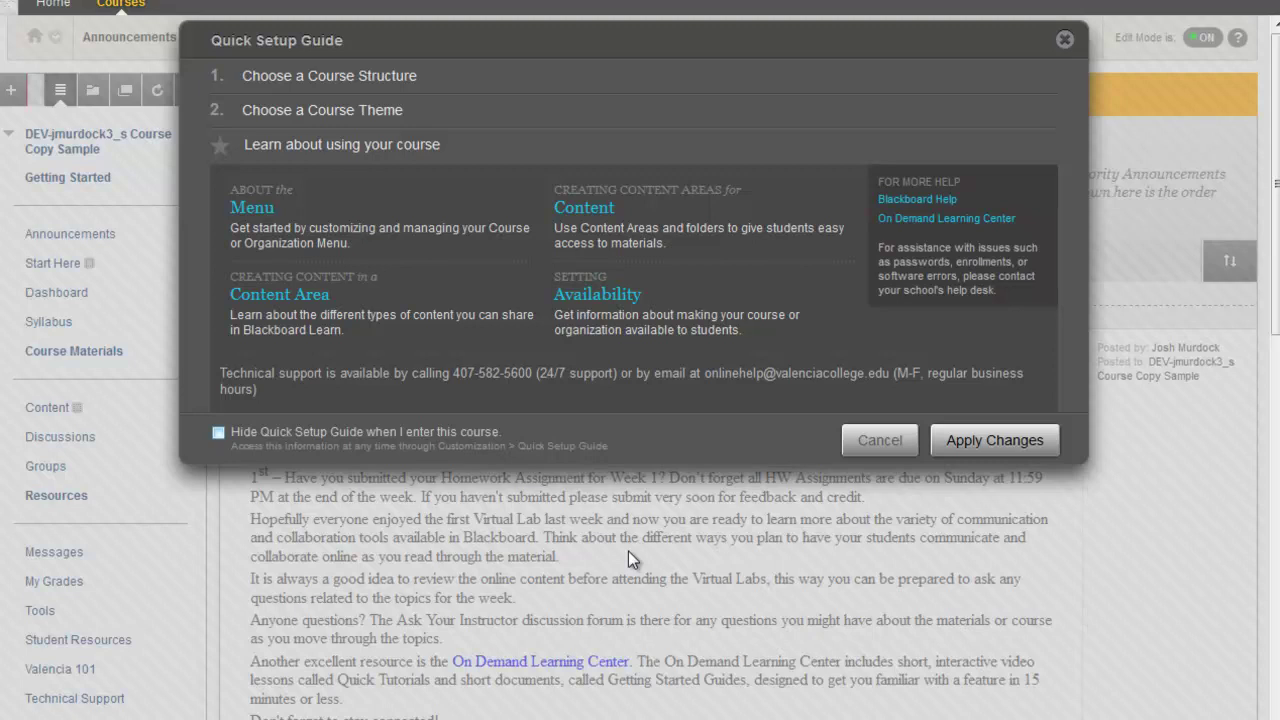
Apply the Quick Setup Guide changes to close it and reach the Announcements page.
key("Return")
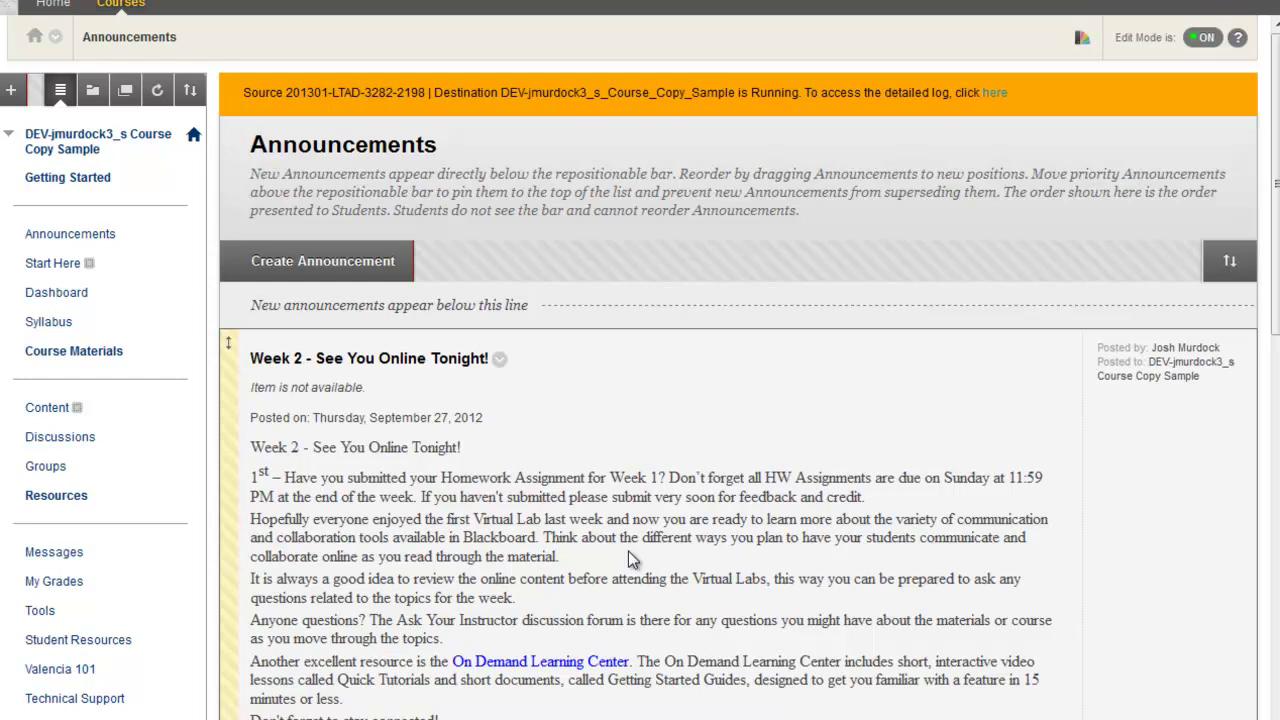
scroll(632, 560, "down", 4)
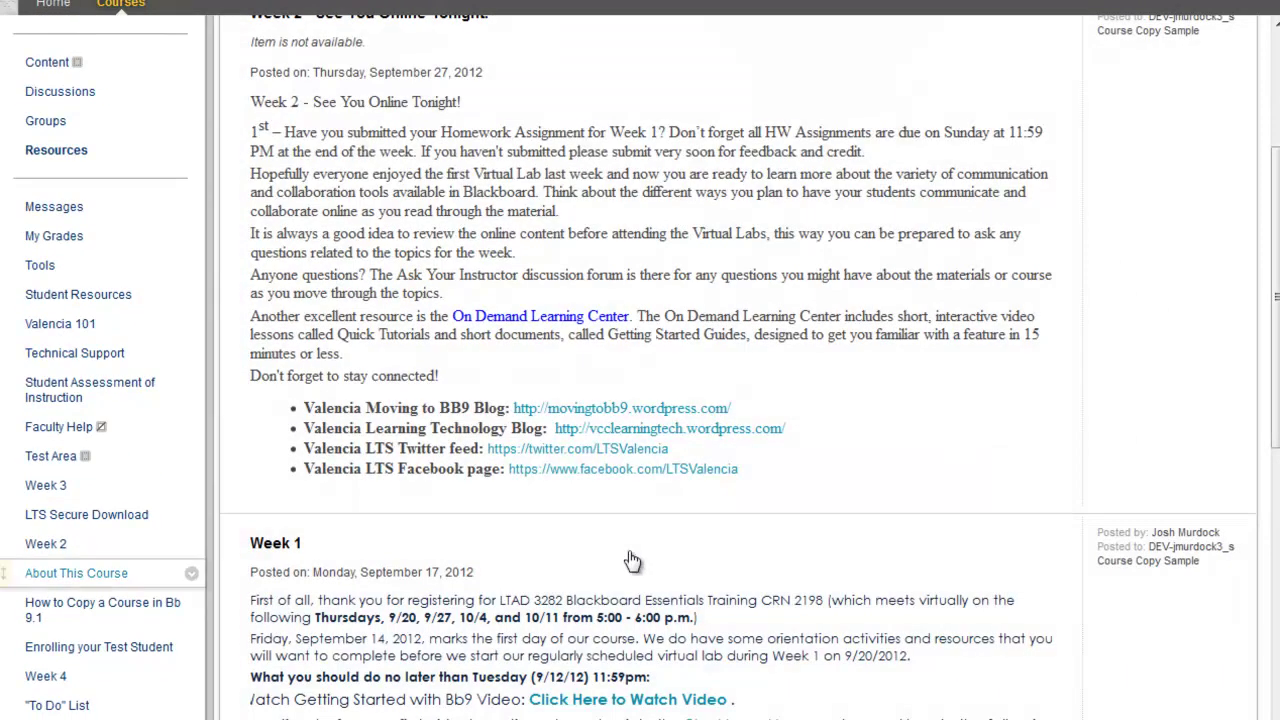
scroll(630, 555, "up", 4)
mouse_move(628, 548)
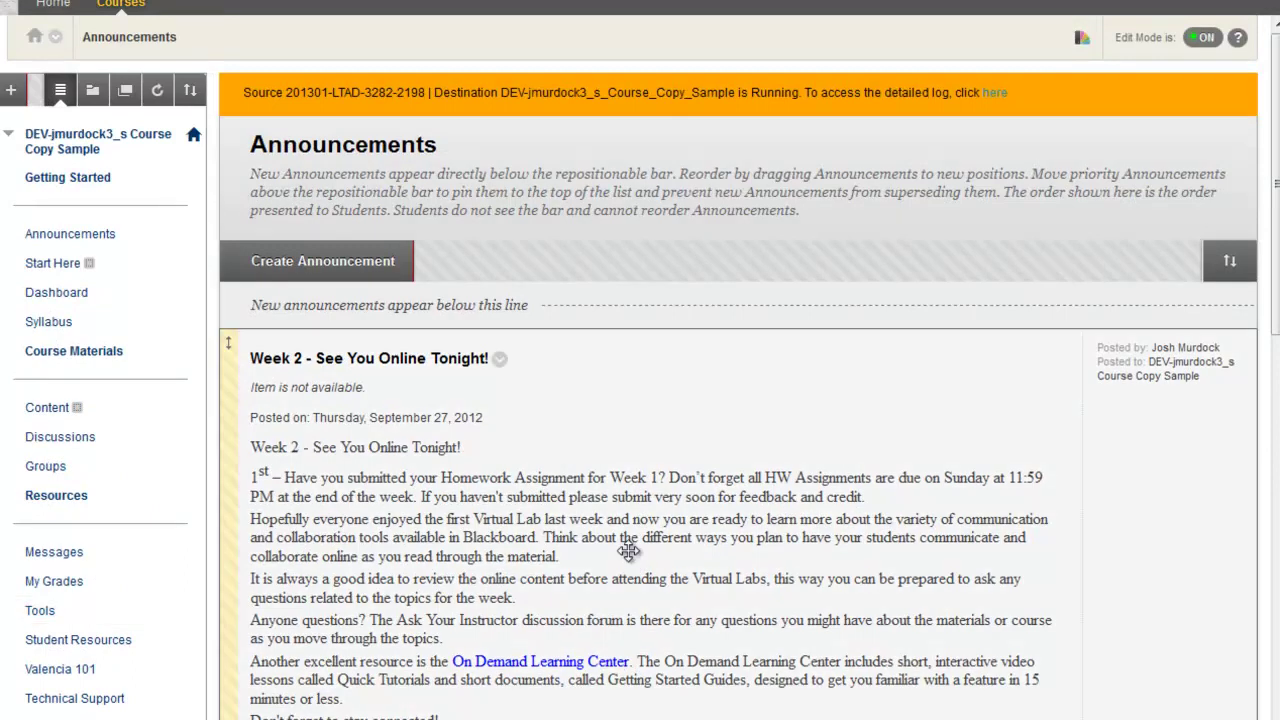
scroll(630, 555, "down", 3)
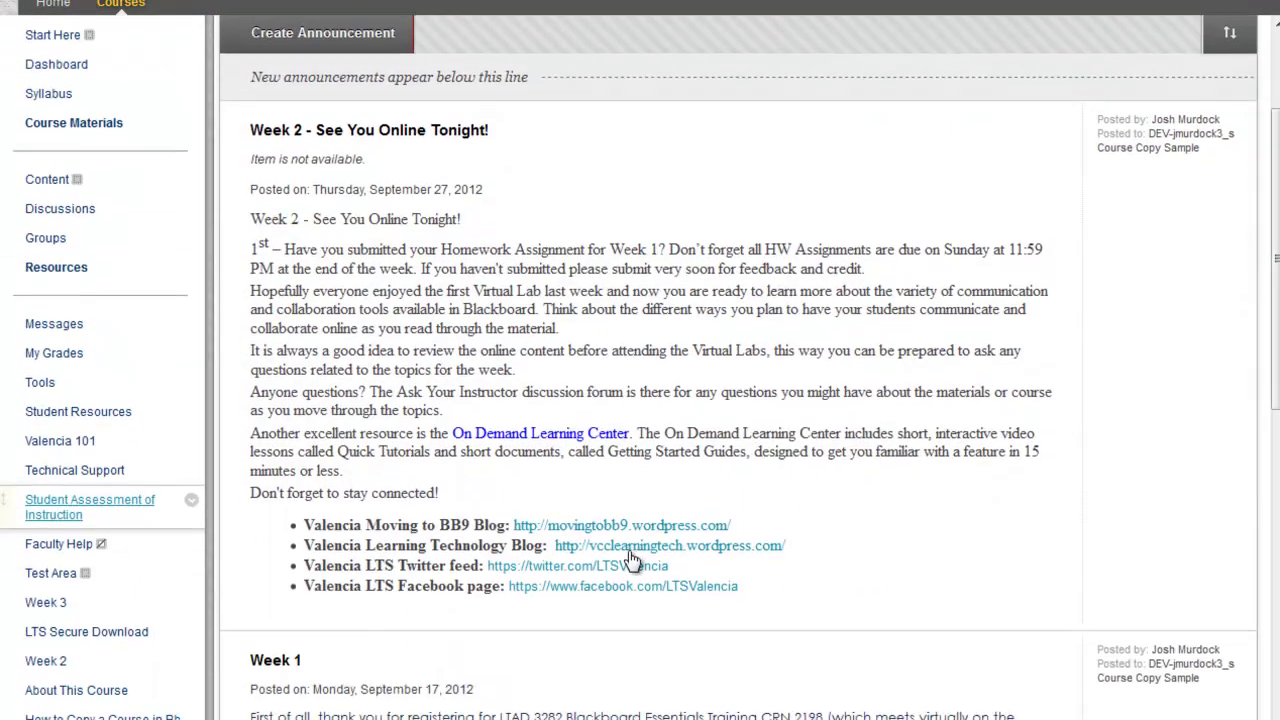
scroll(630, 558, "down", 4)
scroll(631, 560, "up", 7)
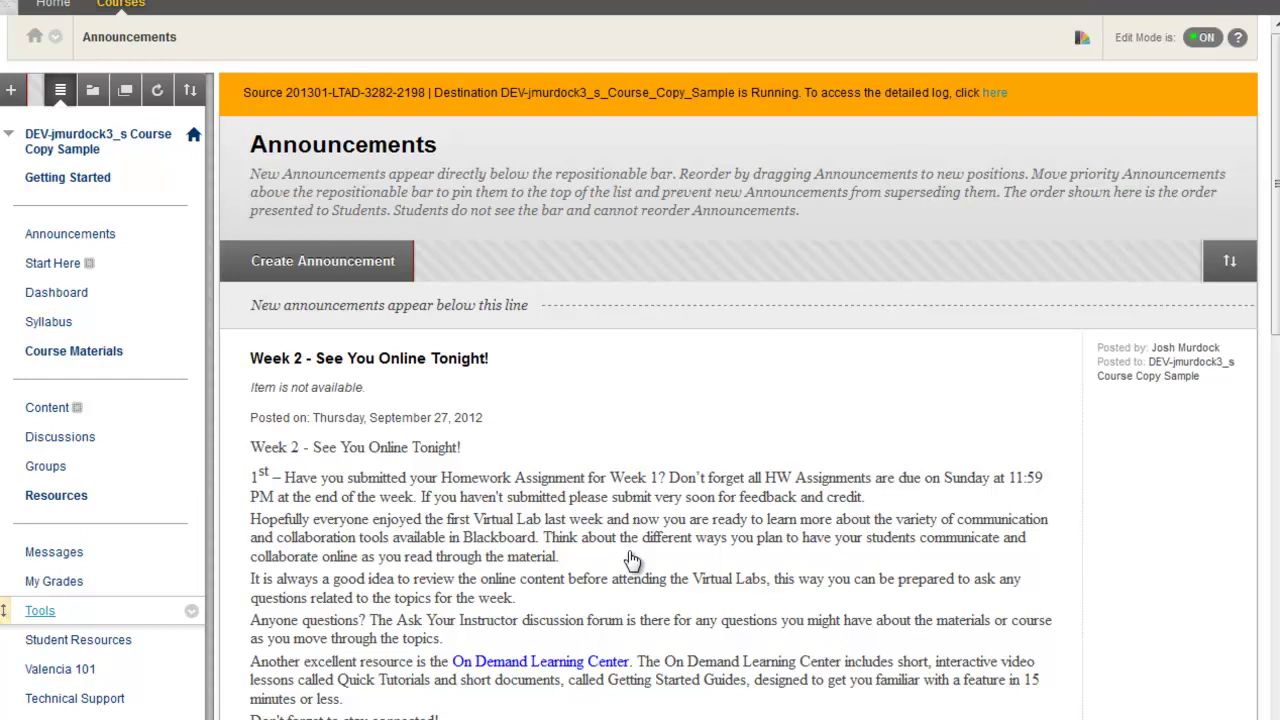
scroll(632, 560, "down", 5)
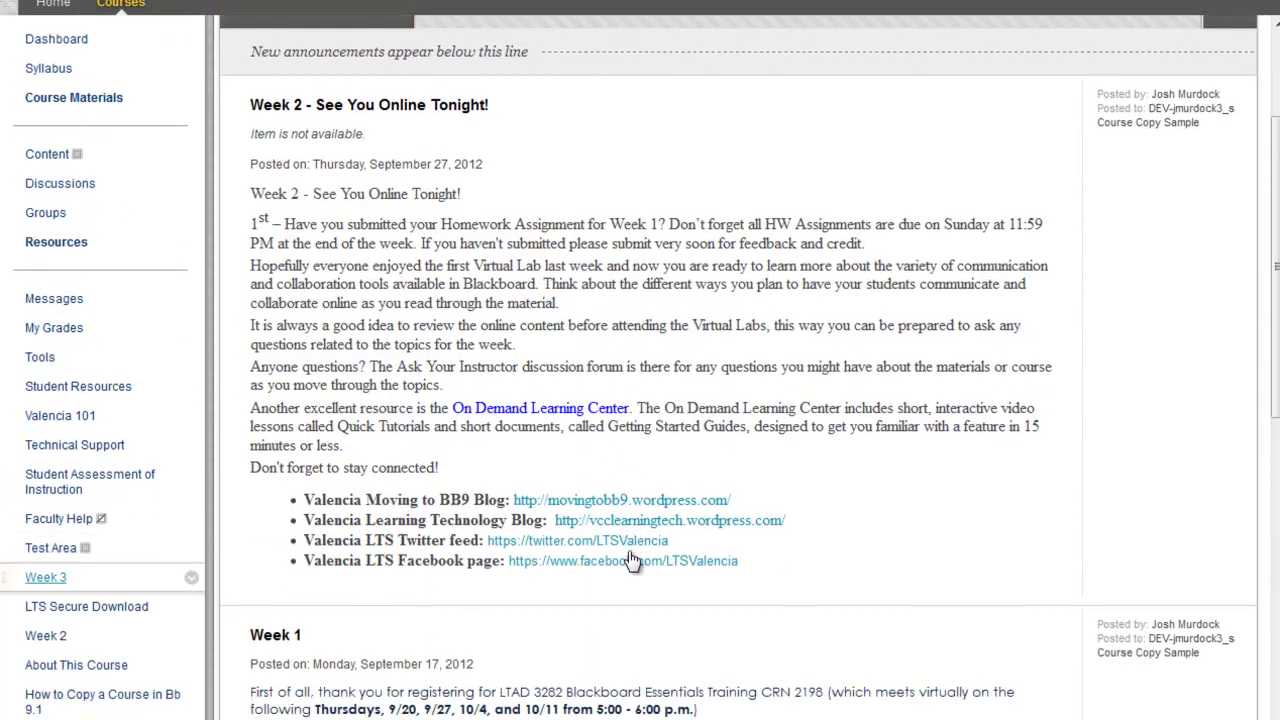
scroll(632, 560, "up", 3)
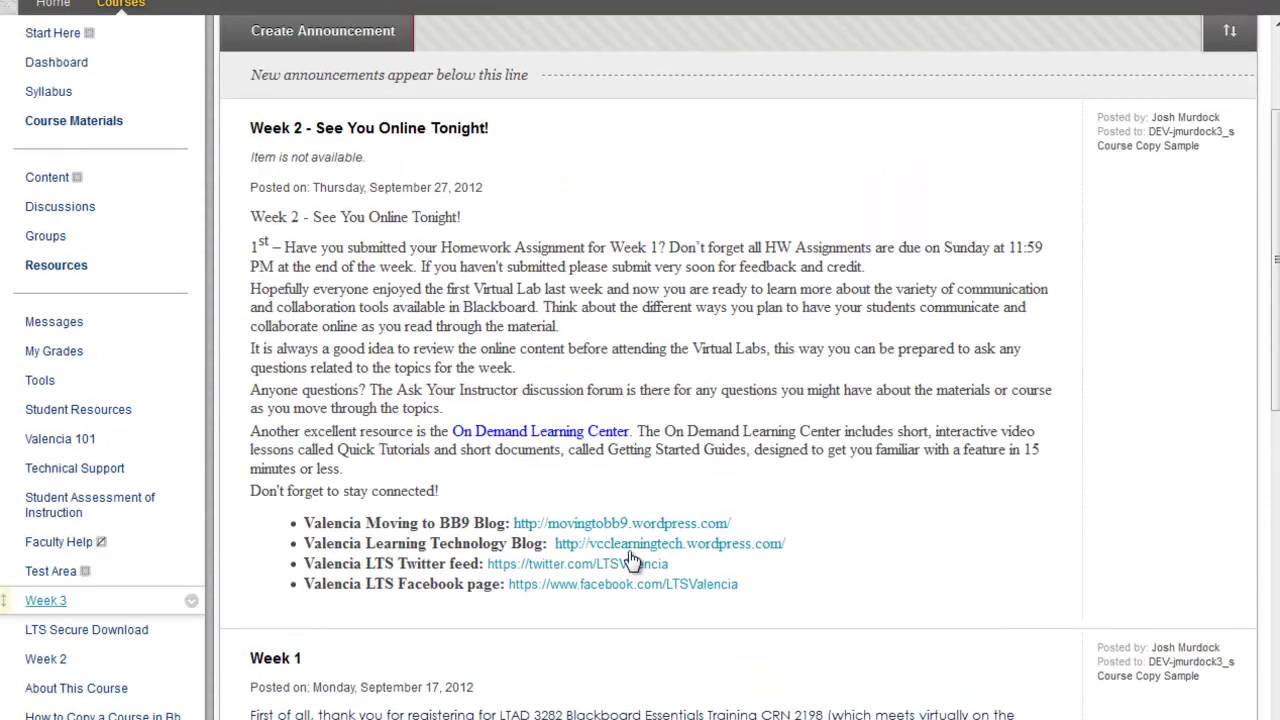
scroll(632, 560, "up", 3)
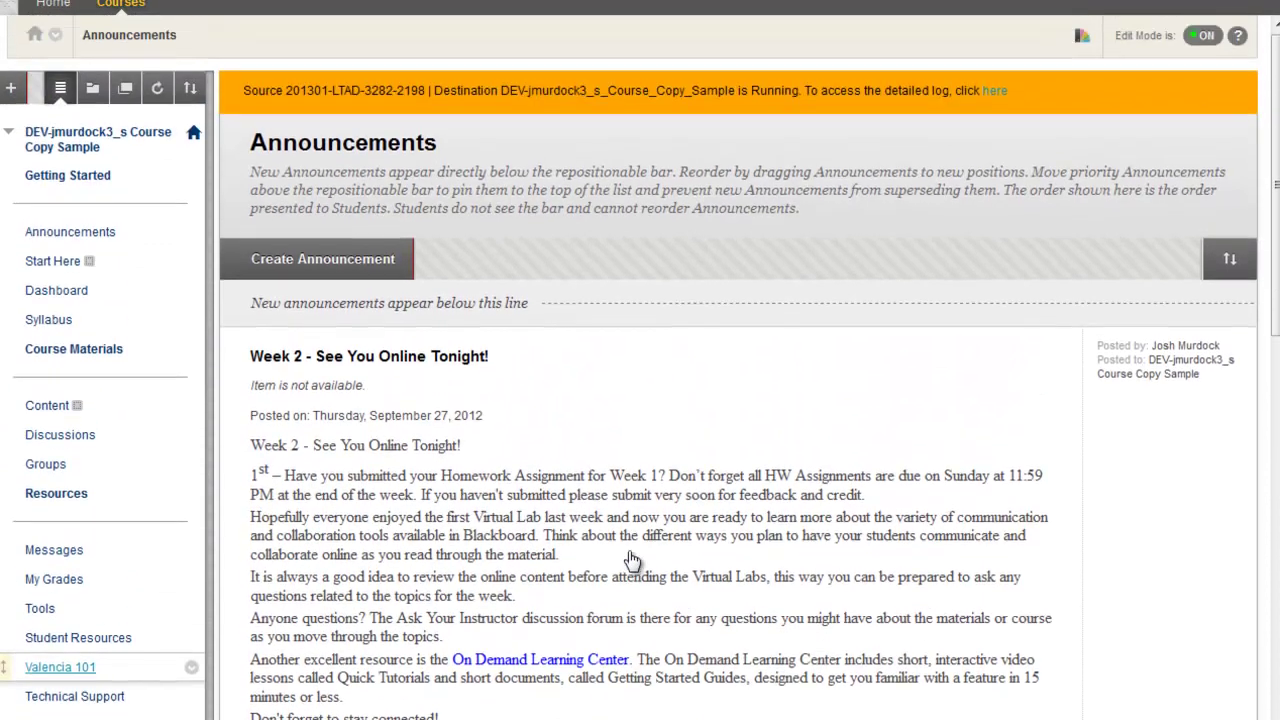
Open the Groups link options, hide the course menu, then restore it and close the options.
key("Tab")
key("Tab")
key("Tab")
key("Return")
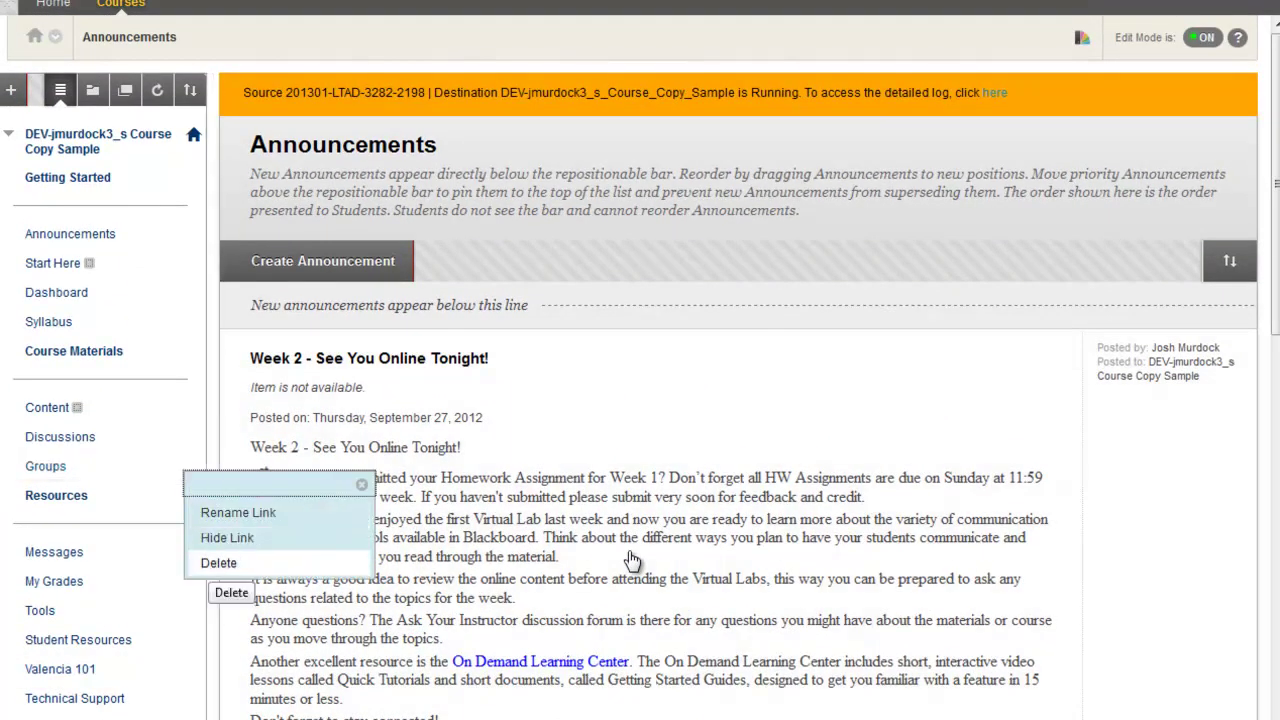
key("Tab")
key("Return")
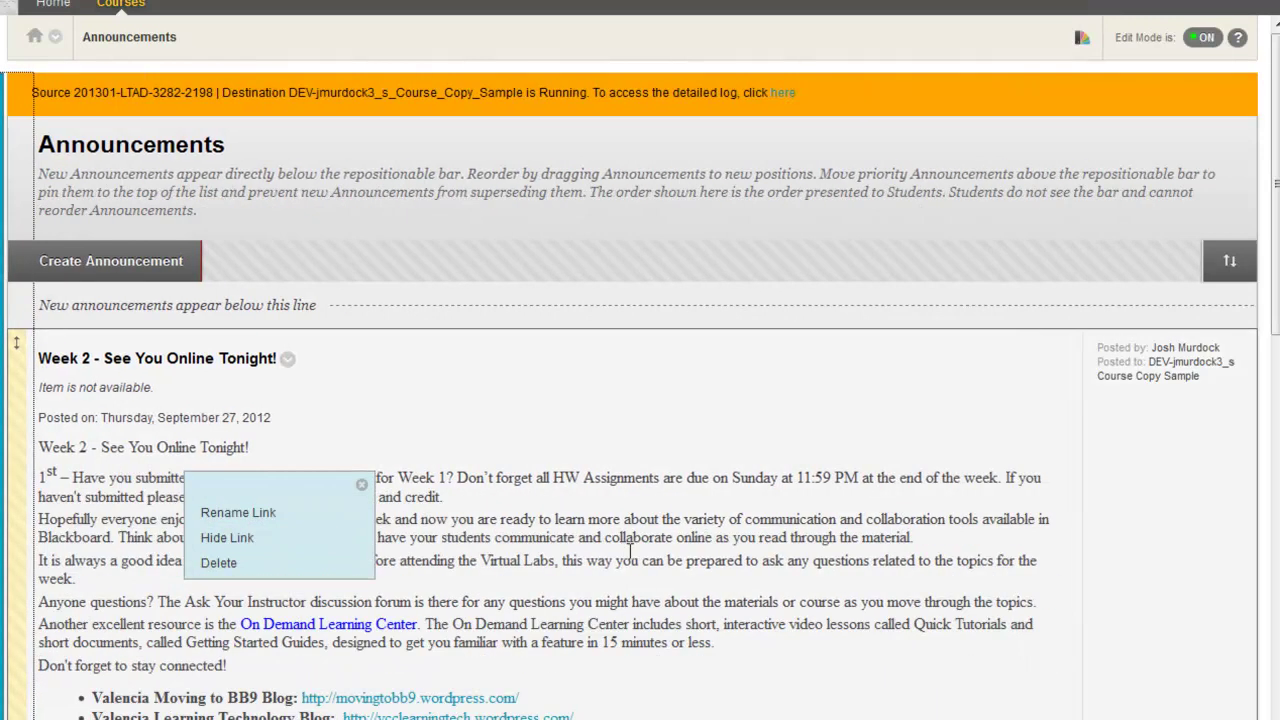
key("Return")
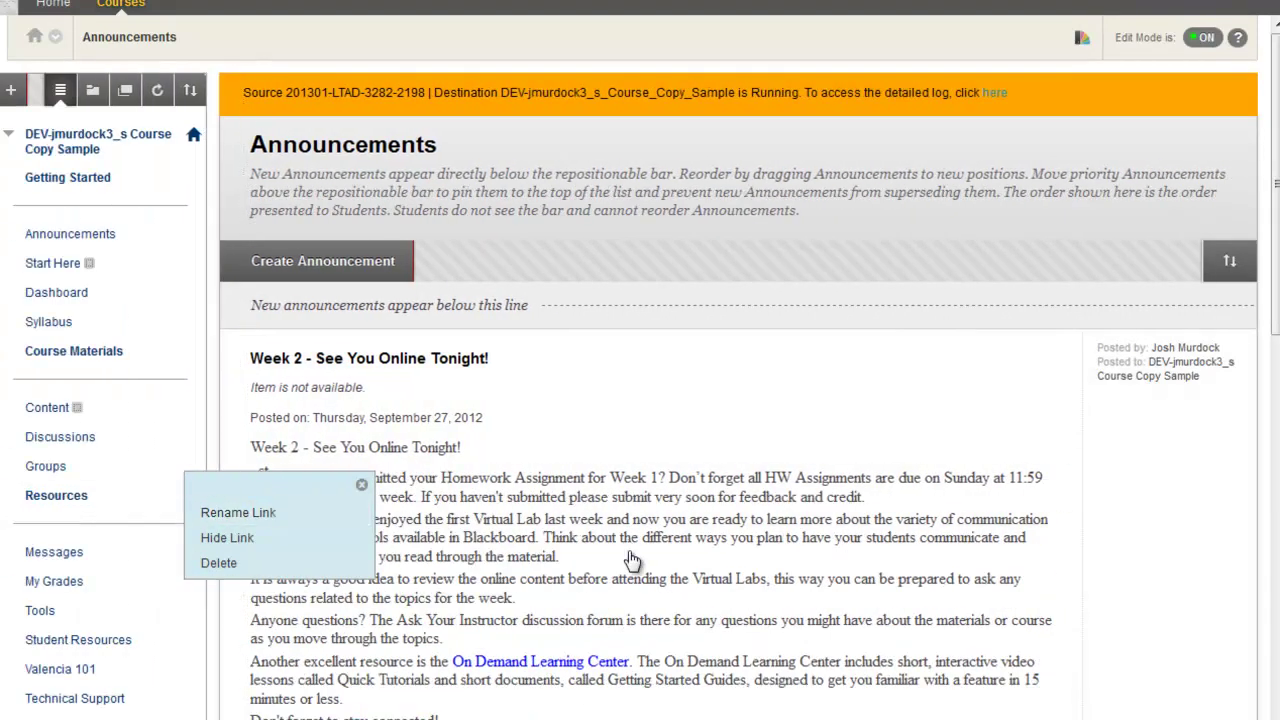
key("Escape")
scroll(632, 560, "down", 5)
Move Orientation Week up with the keyboard reorder control until it sits above Announcements.
key("Tab")
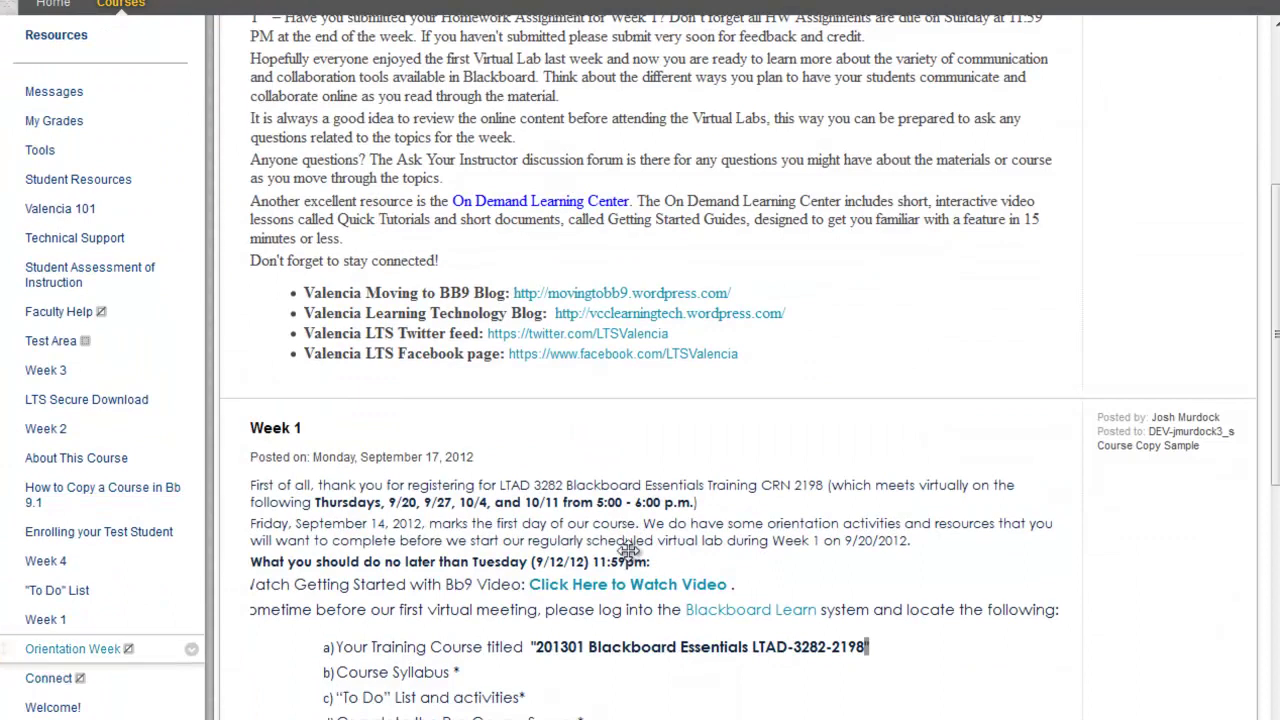
key("shift+Tab")
key("Tab")
key("shift+Tab")
key("Up")
key("Up")
key("Up")
key("Up")
key("Up")
key("Up")
key("Up")
key("Up")
key("Up")
key("Up")
key("Up")
key("Up")
key("Up")
key("Up")
key("Up")
key("Up")
key("Up")
key("Up")
key("Up")
key("Up")
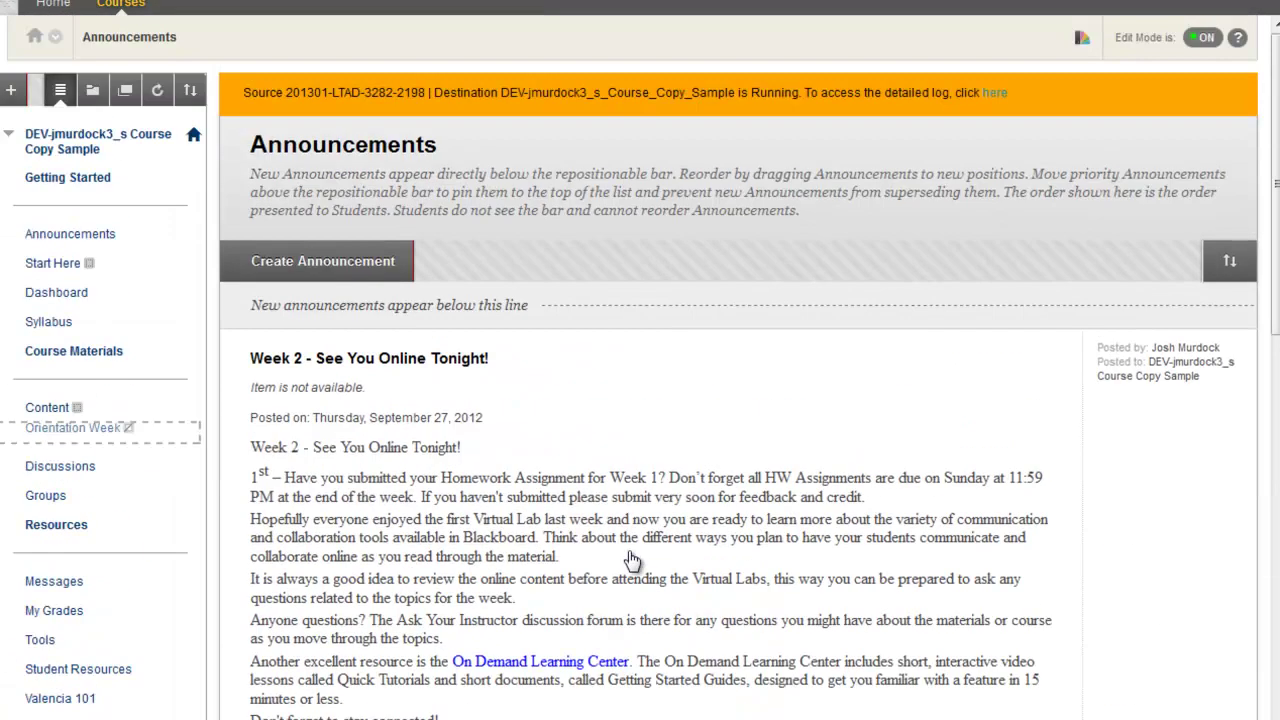
key("Up")
key("Up")
key("Up")
key("Up")
key("Up")
key("Up")
key("Up")
key("Return")
key("Tab")
key("Tab")
key("Tab")
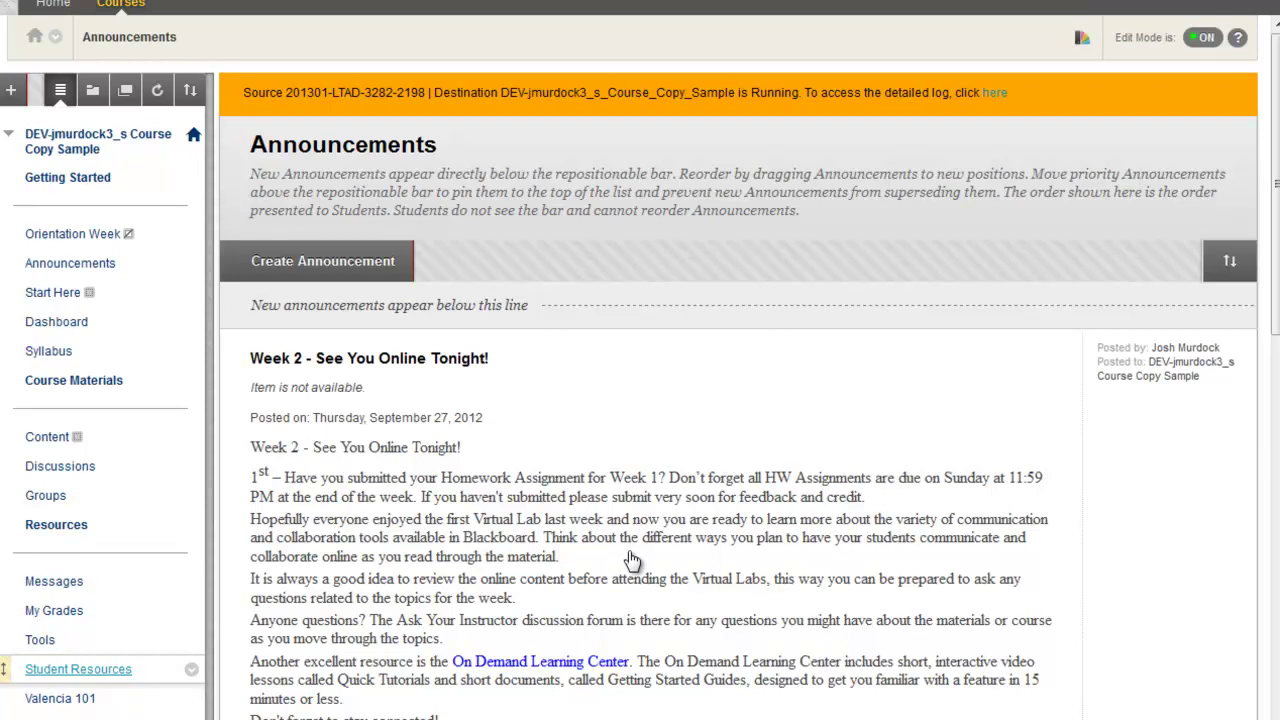
key("shift+Tab")
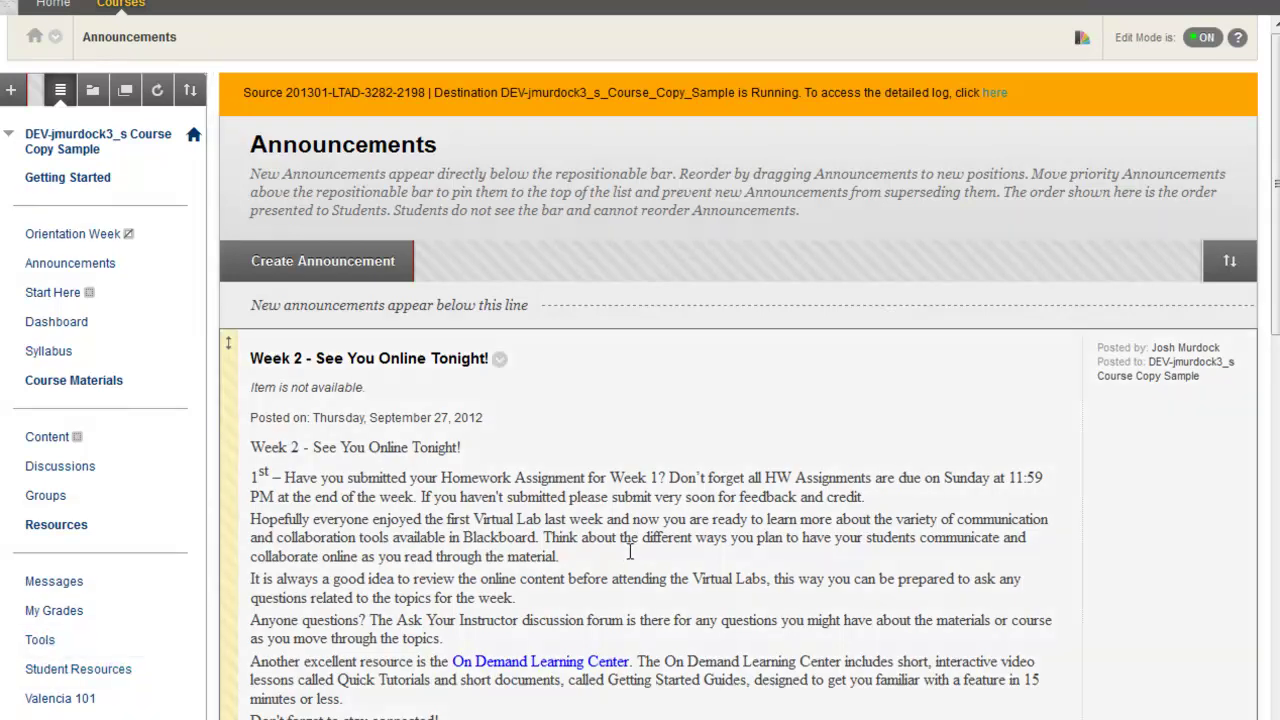